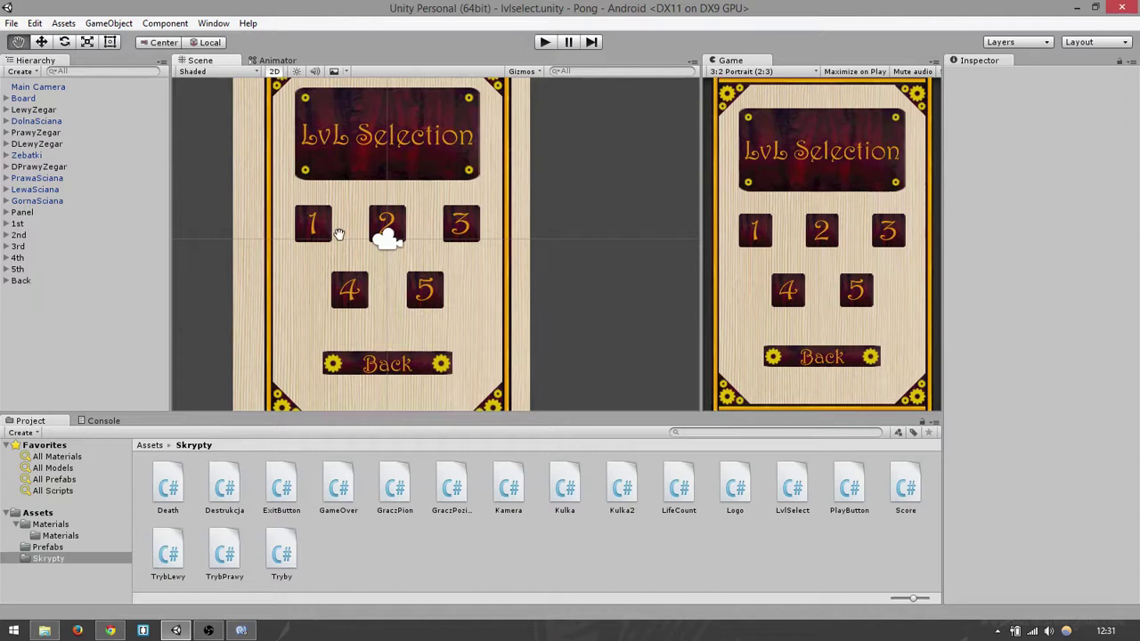
Expand 1st in the Hierarchy and select its 1stlvlButton child.
{"action": "left_click", "coordinate": [7, 24]}
{"action": "left_click", "coordinate": [487, 279]}
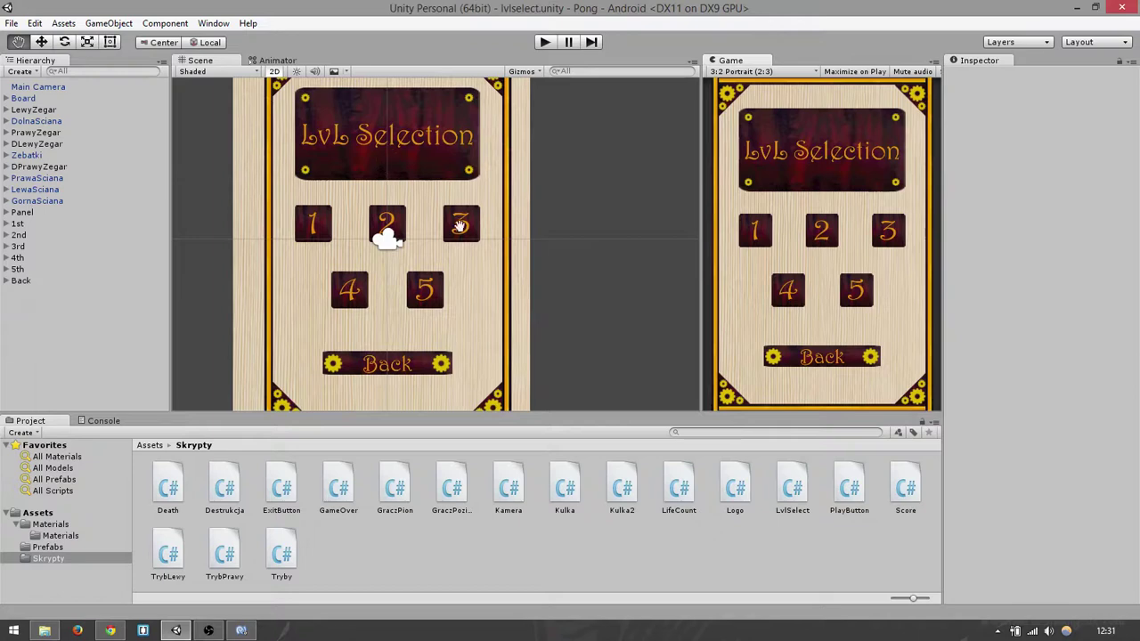
{"action": "scroll", "coordinate": [450, 214], "scroll_direction": "up", "scroll_amount": 1}
{"action": "scroll", "coordinate": [472, 203], "scroll_direction": "down", "scroll_amount": 1}
{"action": "scroll", "coordinate": [476, 199], "scroll_direction": "down", "scroll_amount": 1}
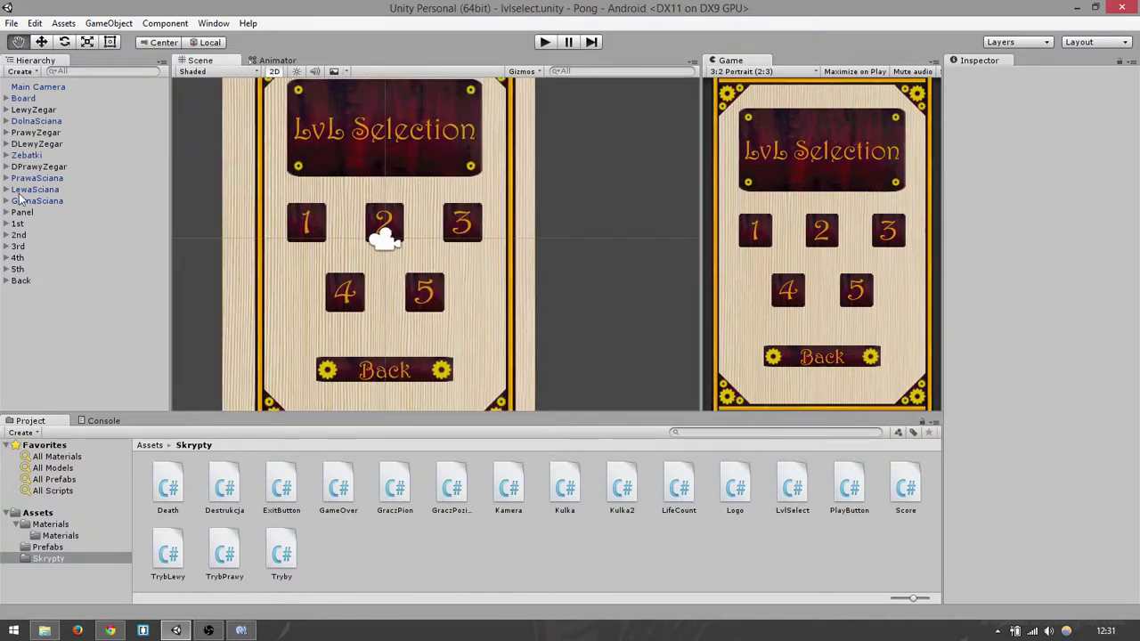
{"action": "left_click", "coordinate": [20, 223]}
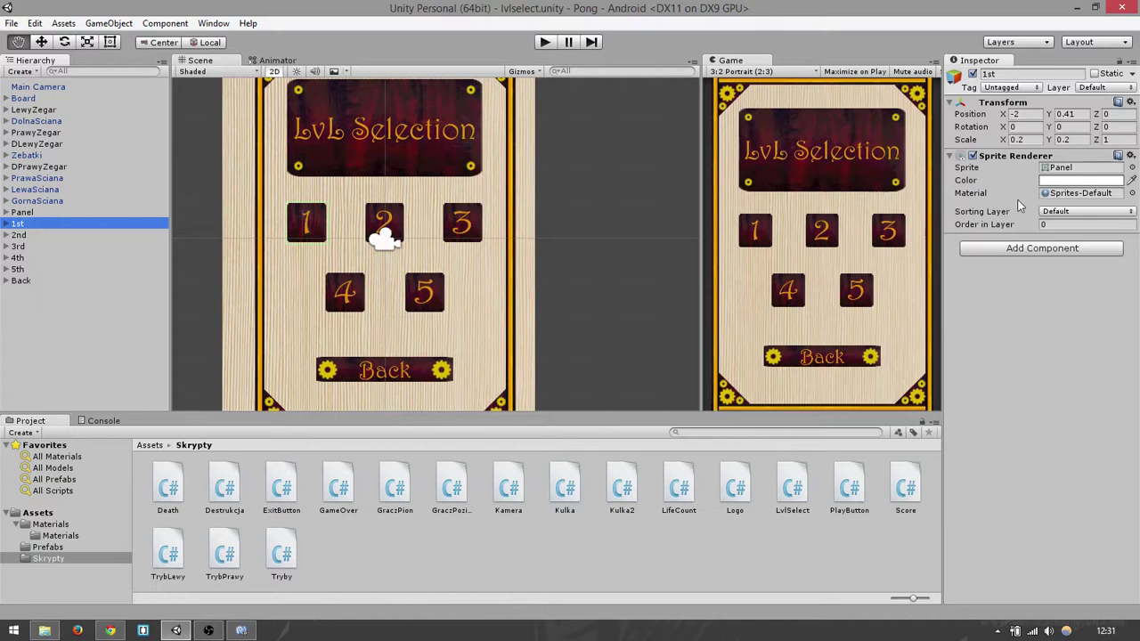
{"action": "left_click", "coordinate": [7, 223]}
{"action": "left_click", "coordinate": [40, 235]}
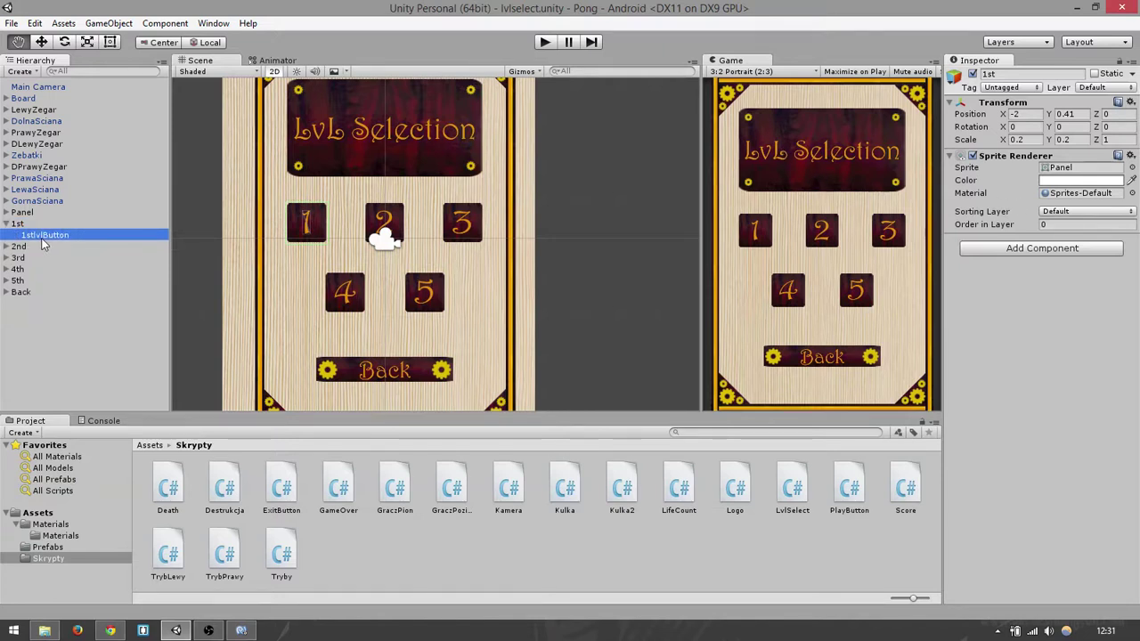
Pan and zoom the Scene view to bring the level buttons into view.
{"action": "scroll", "coordinate": [1043, 301], "scroll_direction": "down", "scroll_amount": 1}
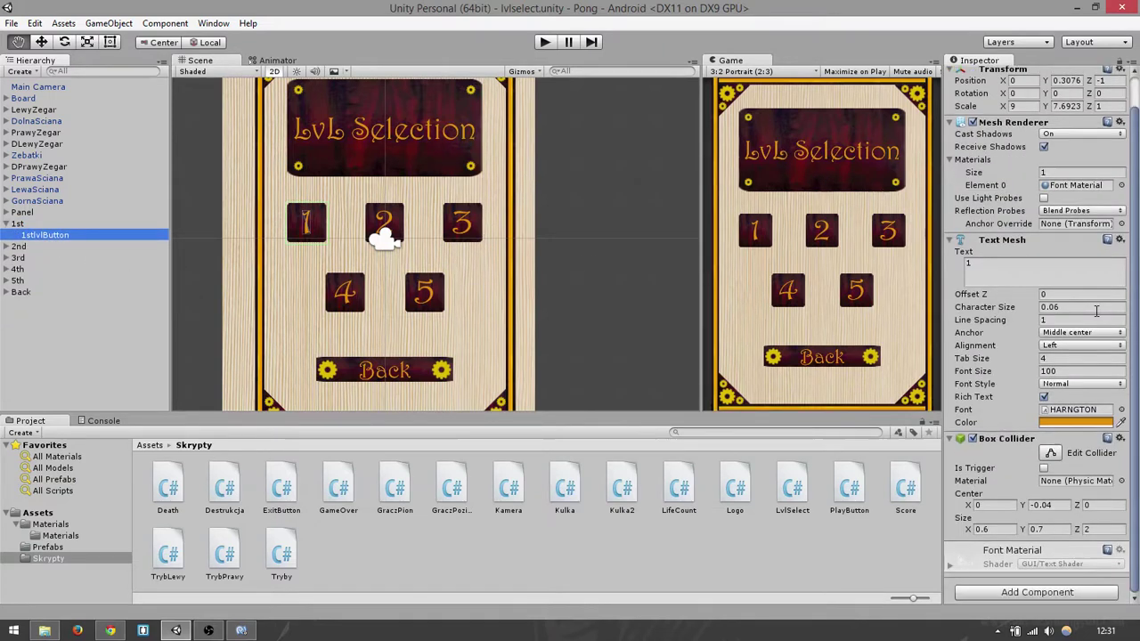
{"action": "scroll", "coordinate": [1100, 319], "scroll_direction": "up", "scroll_amount": 1}
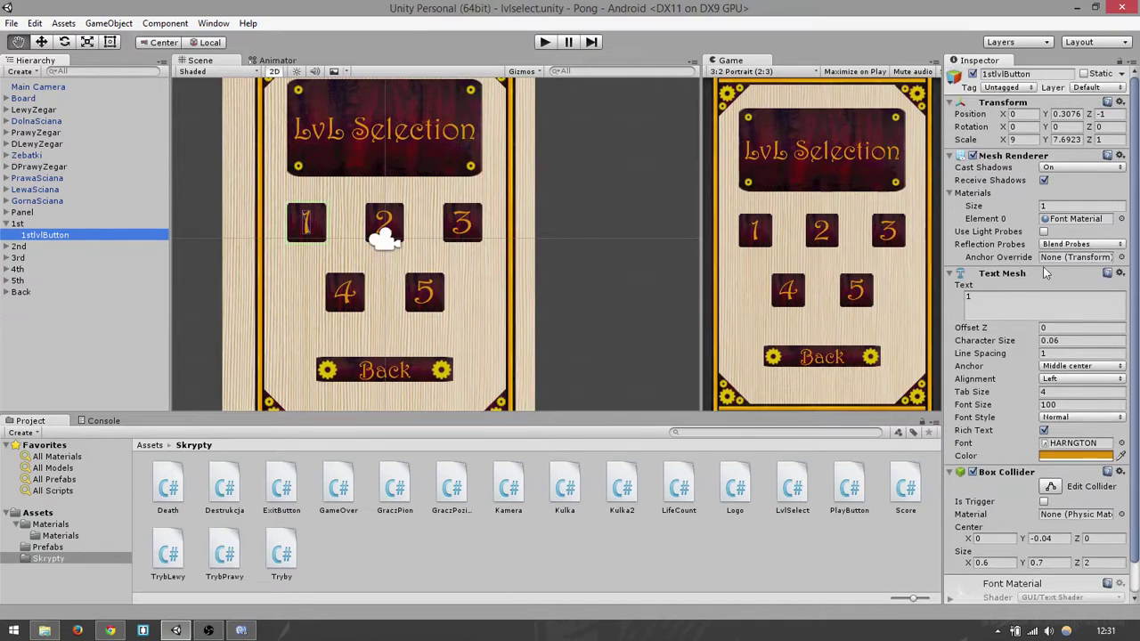
{"action": "scroll", "coordinate": [293, 181], "scroll_direction": "up", "scroll_amount": 1}
{"action": "scroll", "coordinate": [285, 178], "scroll_direction": "up", "scroll_amount": 1}
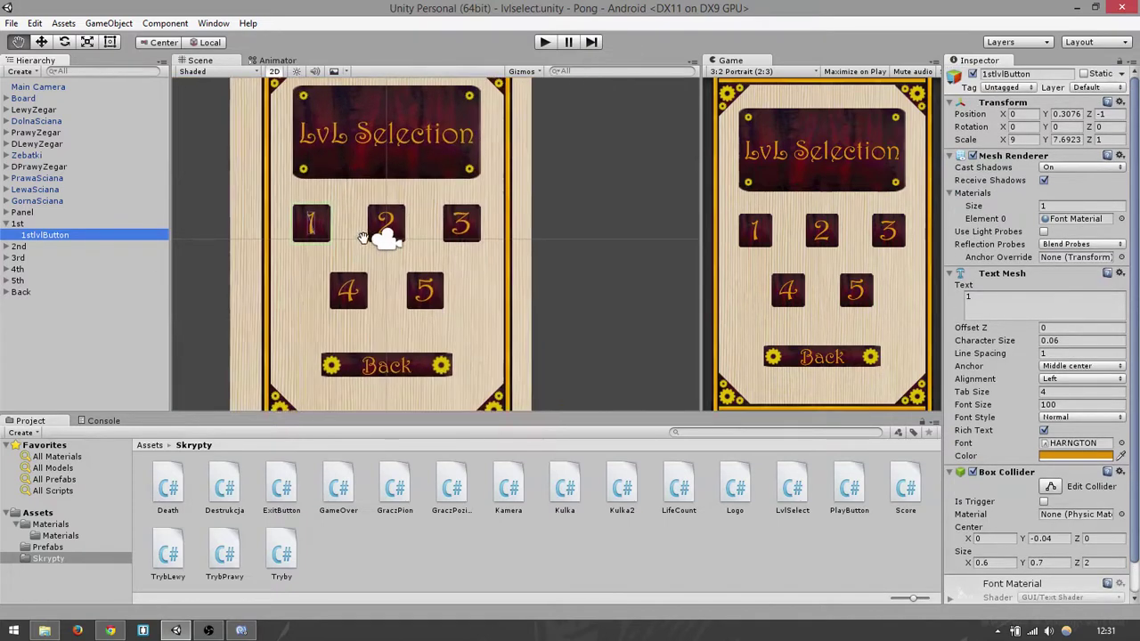
{"action": "scroll", "coordinate": [267, 170], "scroll_direction": "up", "scroll_amount": 1}
{"action": "scroll", "coordinate": [240, 158], "scroll_direction": "up", "scroll_amount": 1}
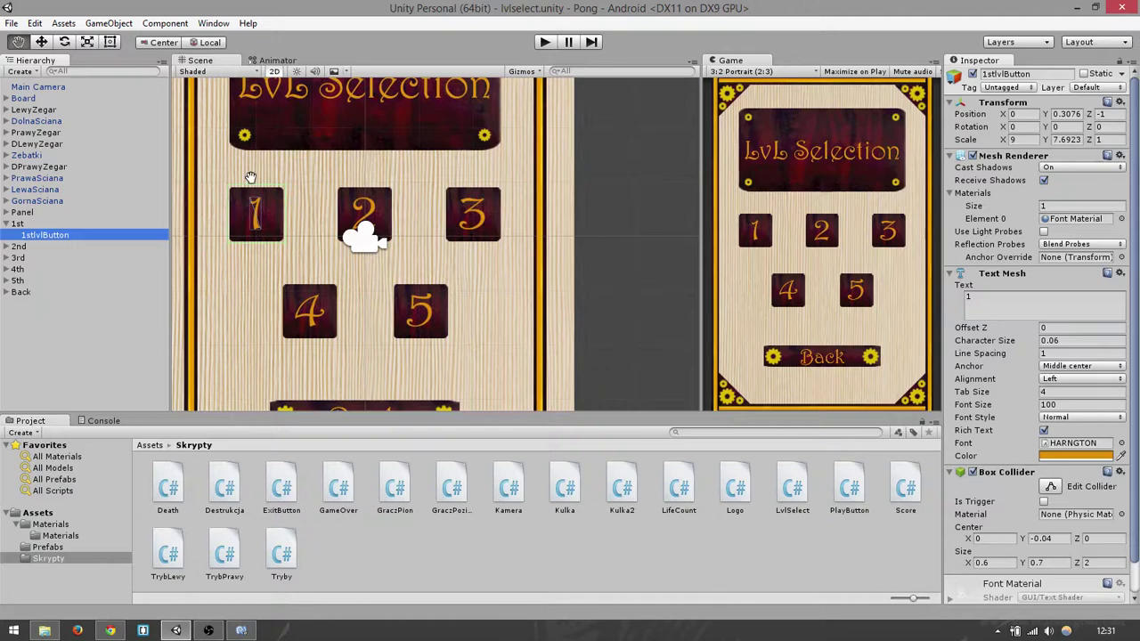
{"action": "scroll", "coordinate": [296, 207], "scroll_direction": "up", "scroll_amount": 1}
{"action": "left_click_drag", "start_coordinate": [257, 208], "coordinate": [419, 219]}
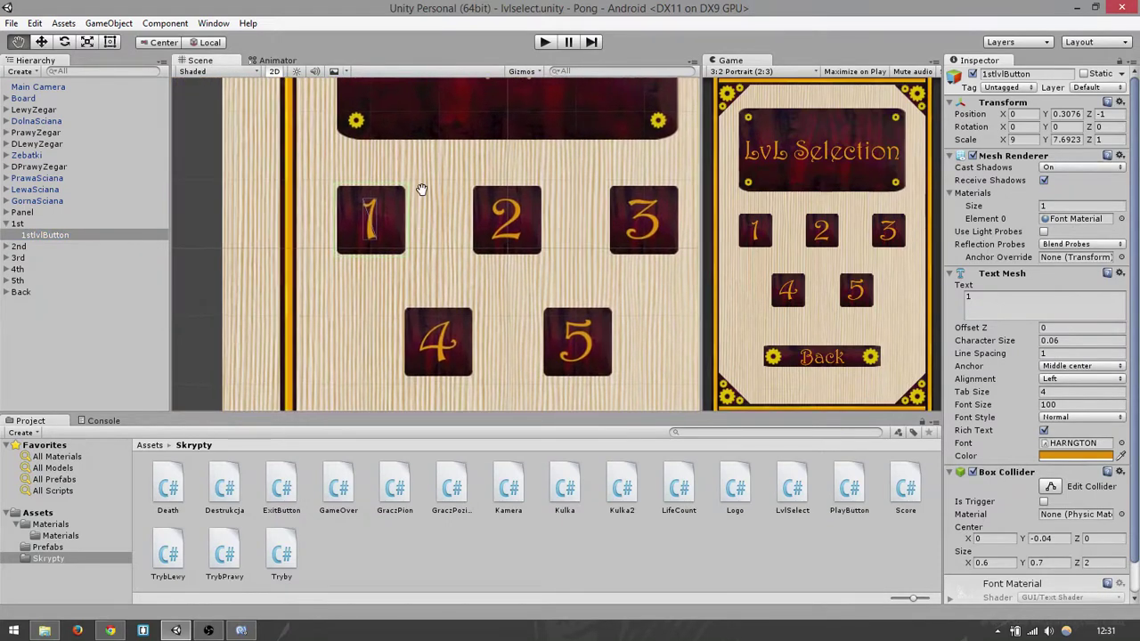
{"action": "scroll", "coordinate": [414, 231], "scroll_direction": "down", "scroll_amount": 1}
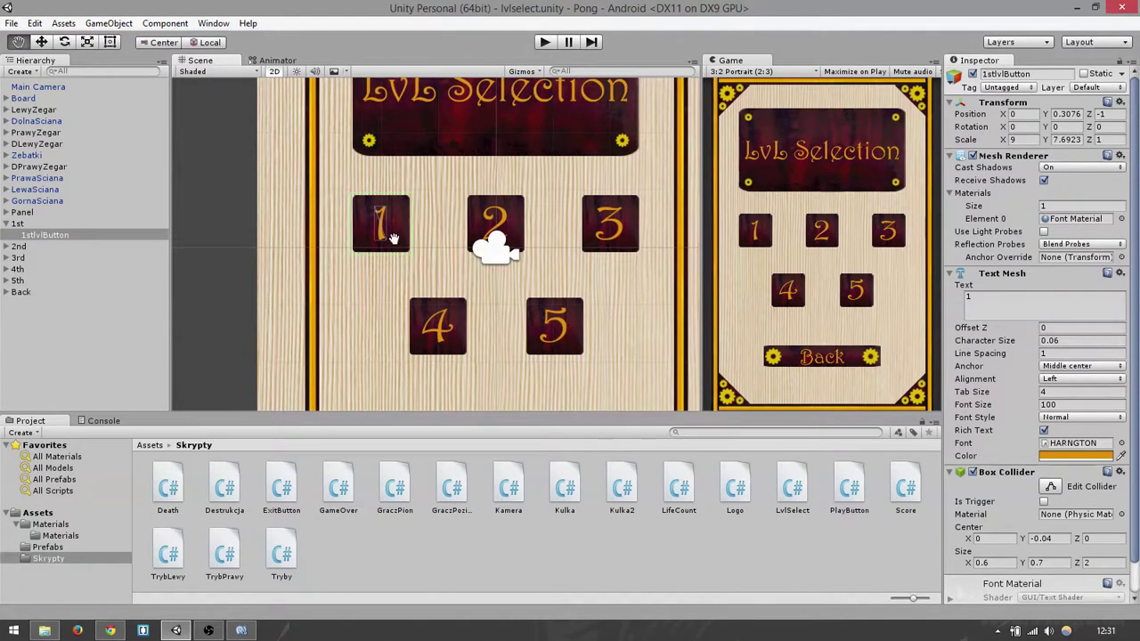
{"action": "scroll", "coordinate": [395, 239], "scroll_direction": "down", "scroll_amount": 1}
Select Main Camera and locate its LvlSelect script component.
{"action": "mouse_move", "coordinate": [426, 239]}
{"action": "left_mouse_down"}
{"action": "mouse_move", "coordinate": [431, 271]}
{"action": "mouse_move", "coordinate": [436, 224]}
{"action": "left_mouse_up"}
{"action": "scroll", "coordinate": [431, 272], "scroll_direction": "down", "scroll_amount": 1}
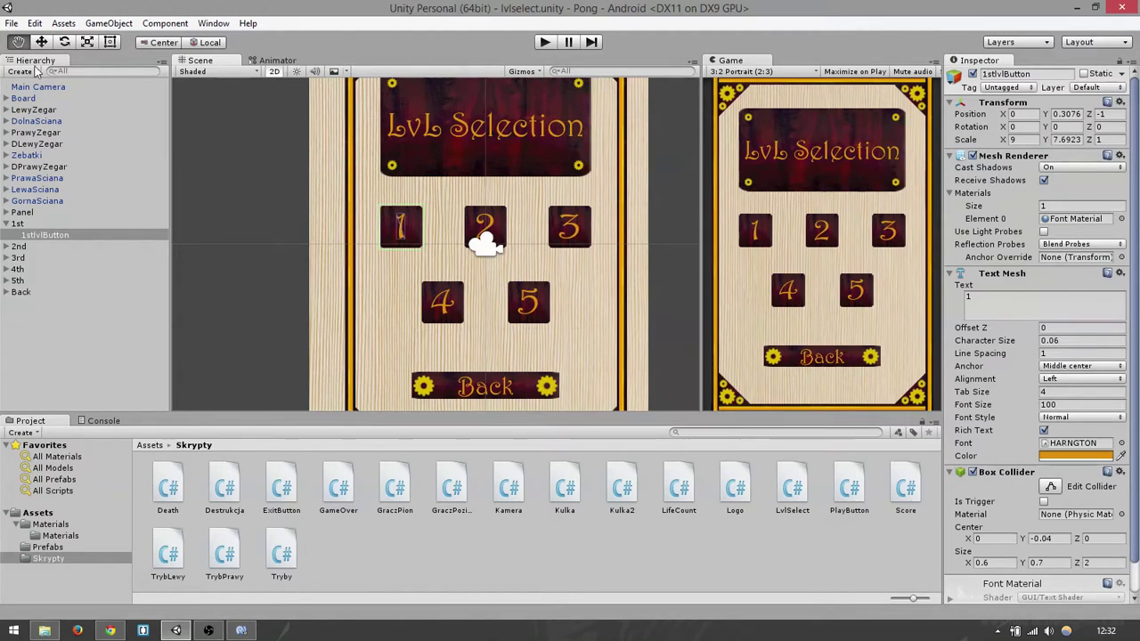
{"action": "left_click", "coordinate": [60, 88]}
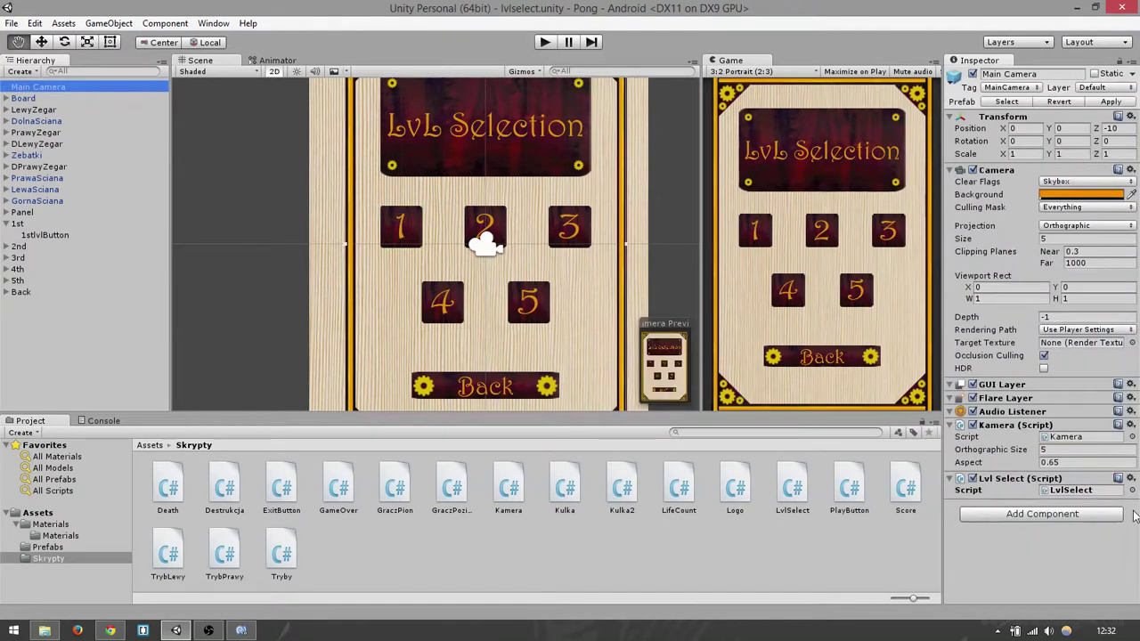
{"action": "left_click", "coordinate": [1056, 492]}
Open LvlSelect.cs in MonoDevelop and review the raycast and 1st–3rd button-name checks.
{"action": "double_click", "coordinate": [1056, 492]}
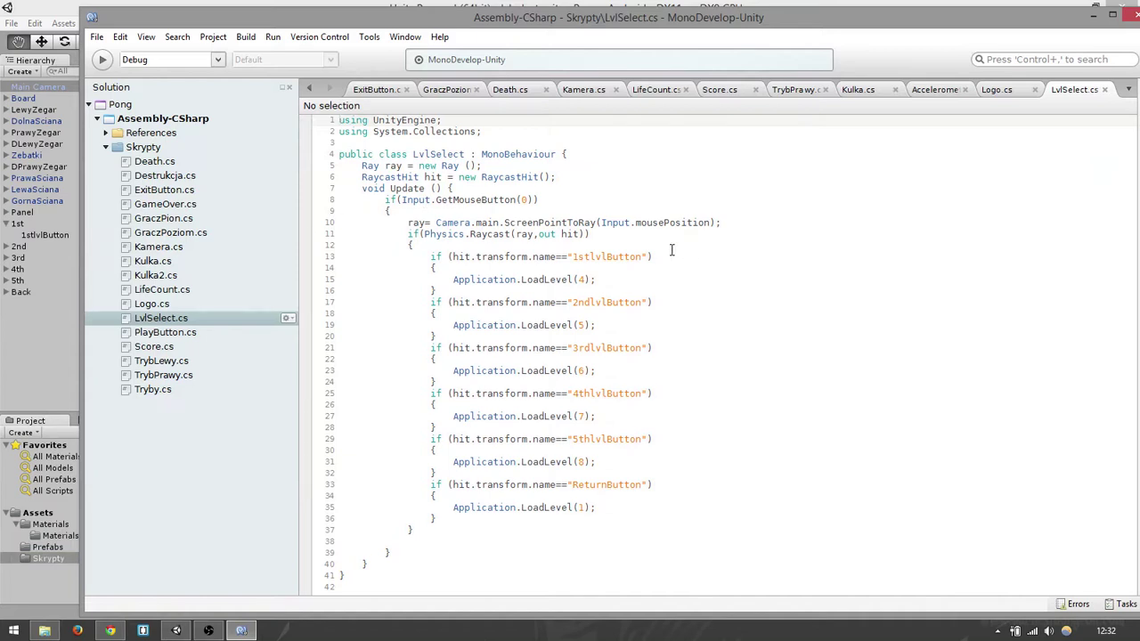
{"action": "left_click", "coordinate": [389, 247]}
{"action": "left_click_drag", "start_coordinate": [404, 222], "coordinate": [592, 233]}
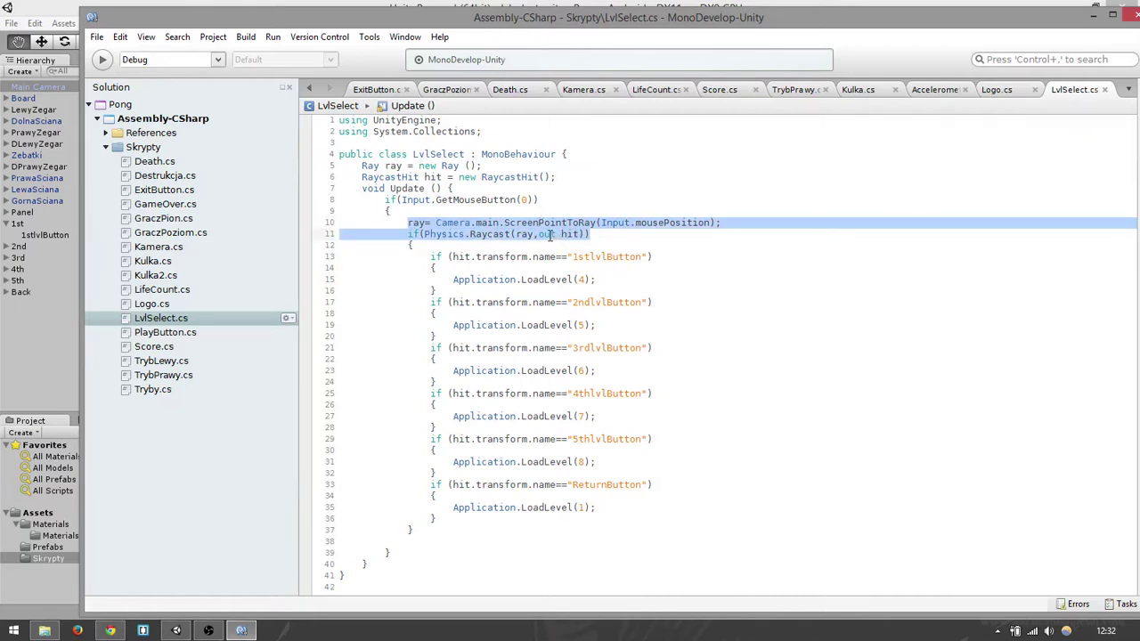
{"action": "left_click_drag", "start_coordinate": [429, 256], "coordinate": [654, 256]}
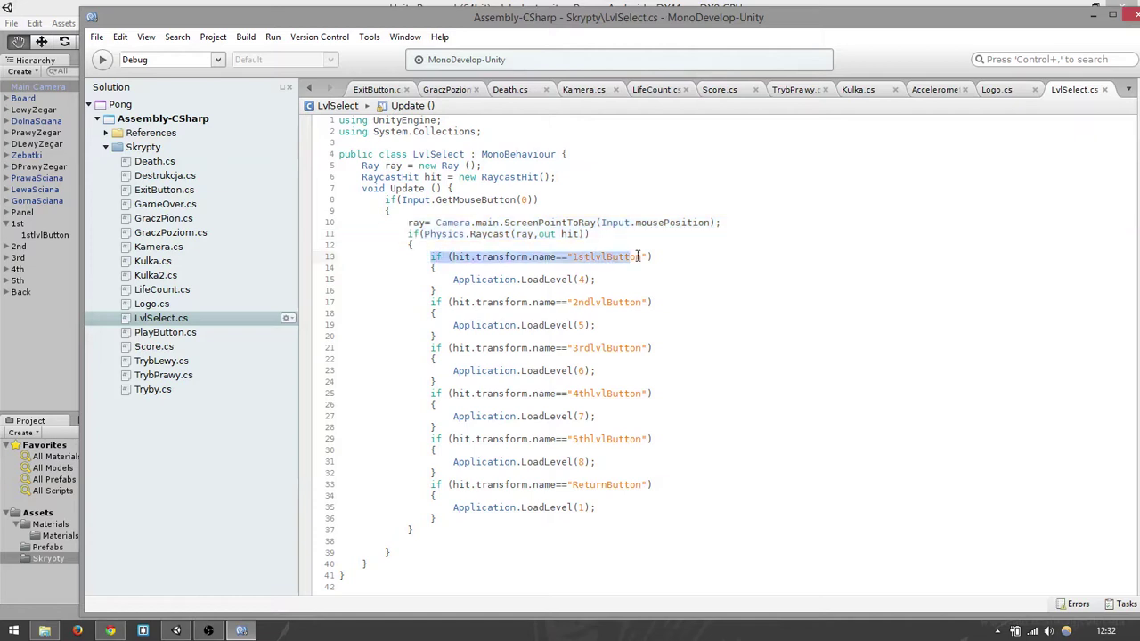
{"action": "left_click", "coordinate": [589, 303]}
{"action": "left_click_drag", "start_coordinate": [415, 301], "coordinate": [656, 302]}
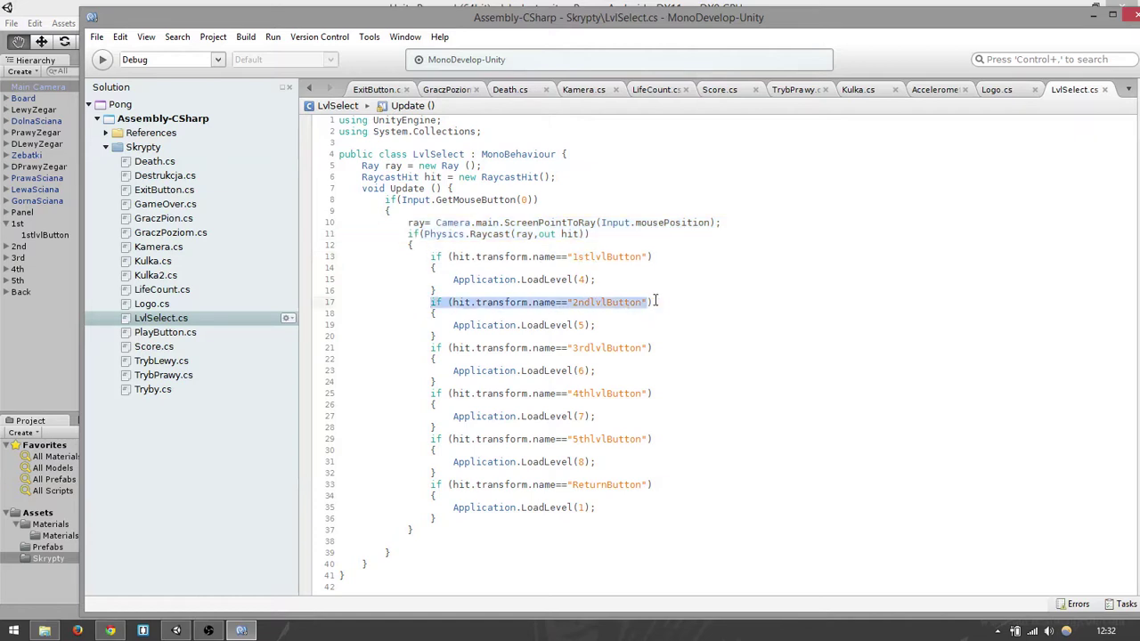
{"action": "left_click", "coordinate": [677, 314]}
{"action": "left_click_drag", "start_coordinate": [408, 348], "coordinate": [677, 346]}
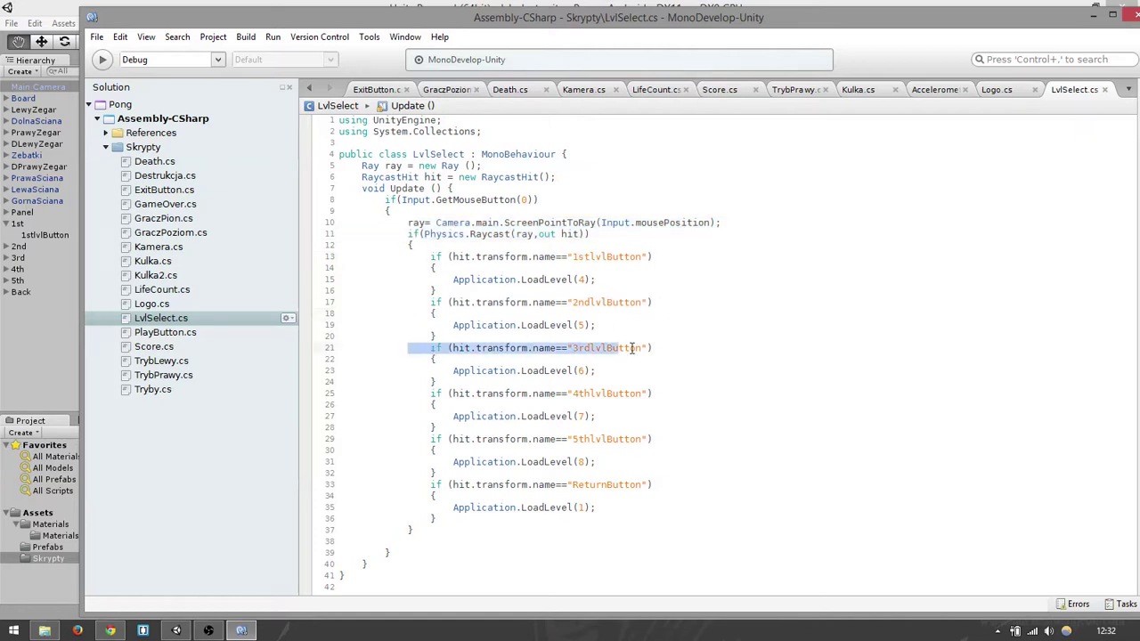
Confirm that 1stlvlButton loads level 4 on line 15.
{"action": "left_click_drag", "start_coordinate": [426, 20], "coordinate": [499, 19]}
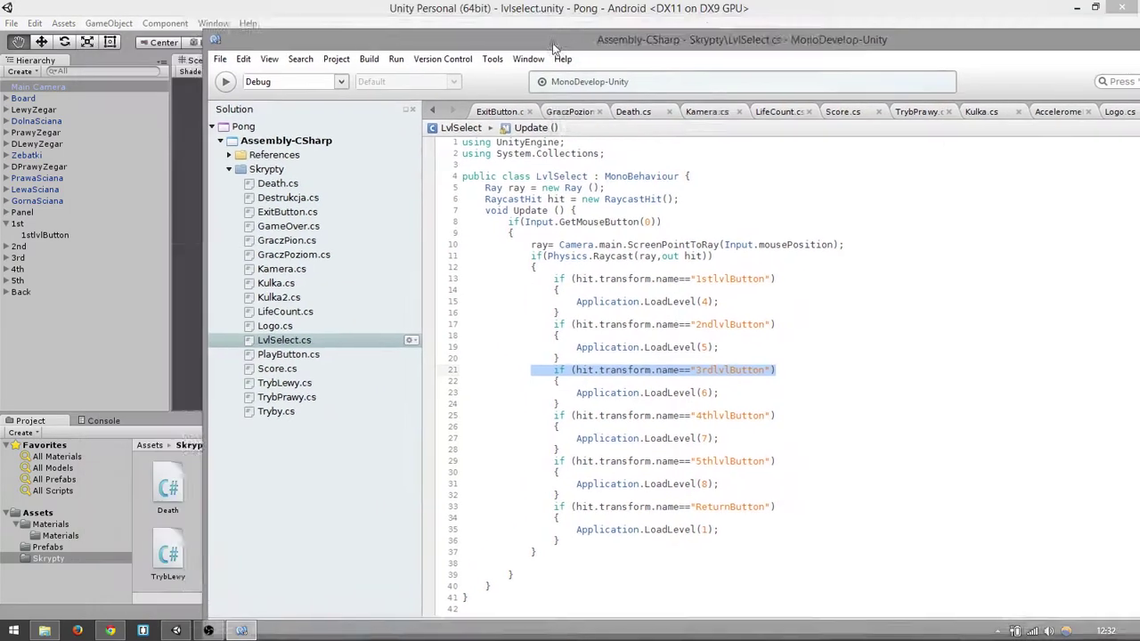
{"action": "left_click", "coordinate": [649, 277]}
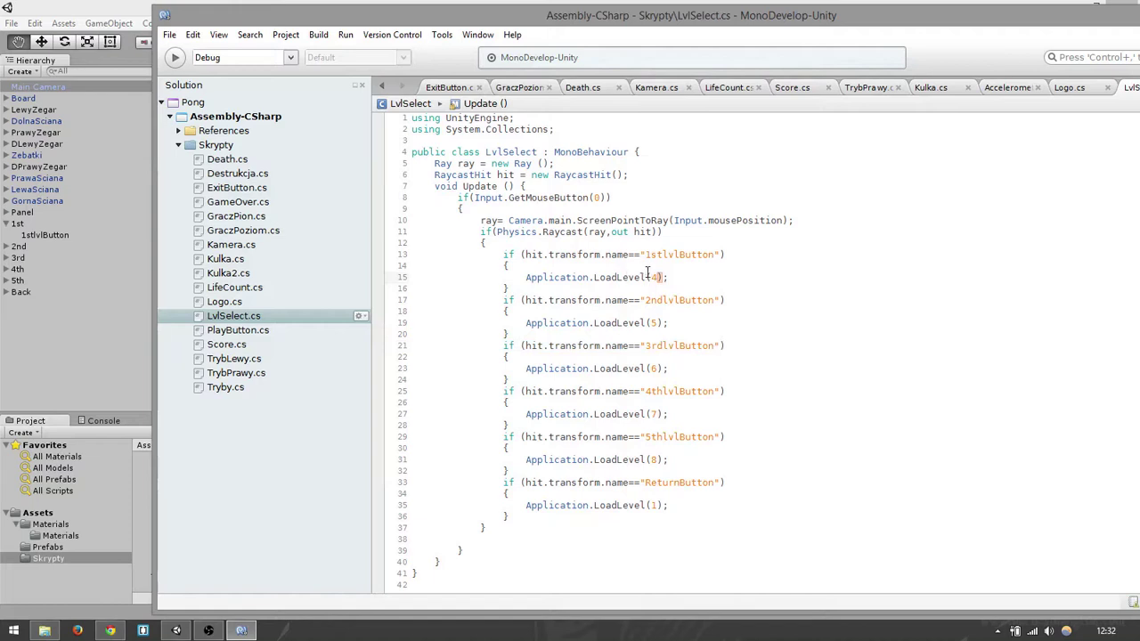
{"action": "double_click", "coordinate": [652, 277]}
{"action": "left_click", "coordinate": [759, 329]}
{"action": "left_click", "coordinate": [11, 24]}
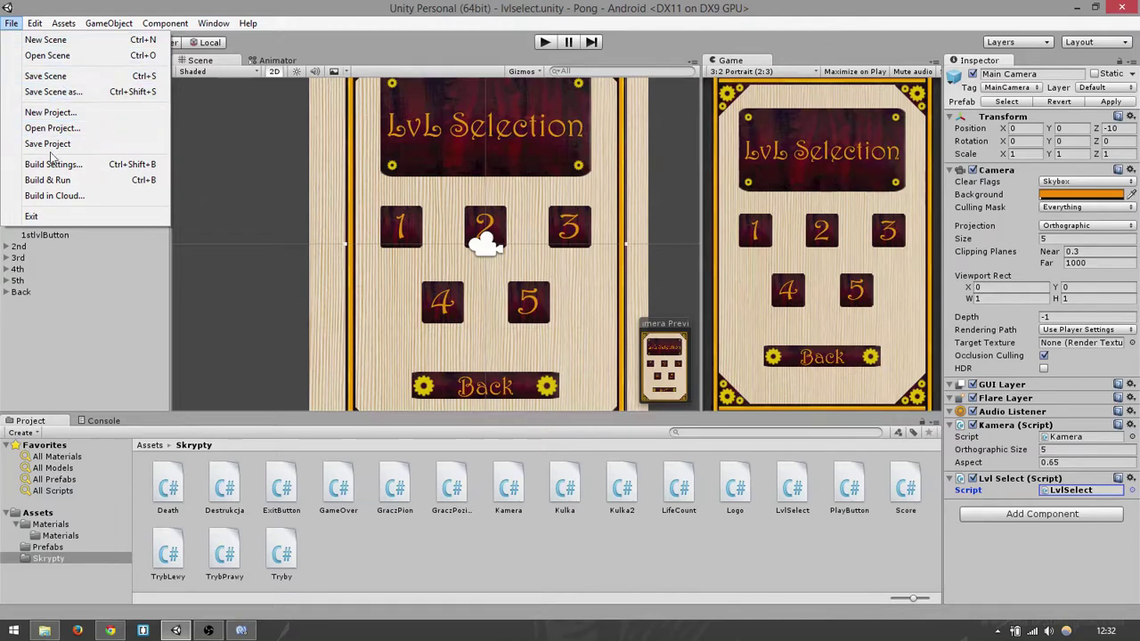
Check that Build Settings lists lvl1–lvl5 at indices 4–8, then return to LvlSelect.cs.
{"action": "left_click", "coordinate": [54, 164]}
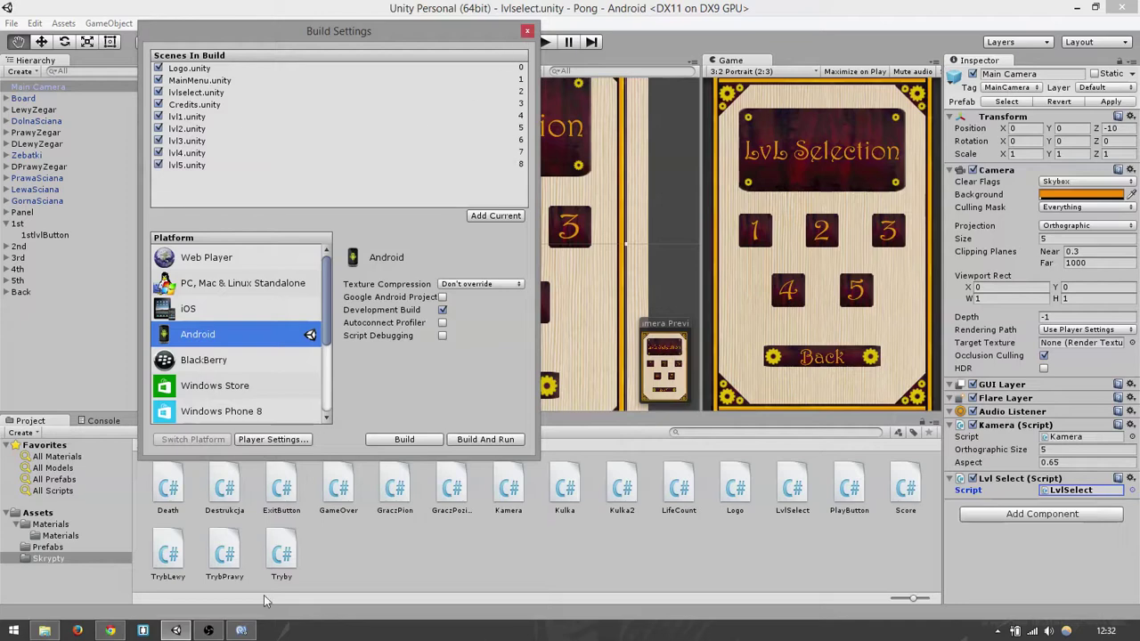
{"action": "left_click", "coordinate": [241, 630]}
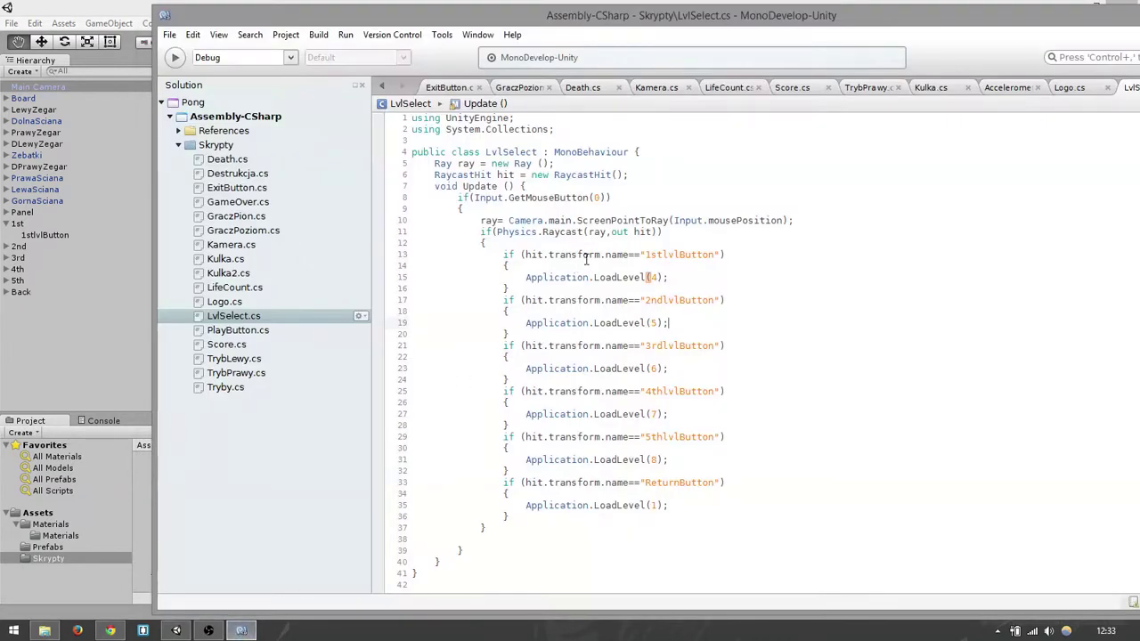
Highlight the 1stlvlButton name check and its level-4 load on lines 13–15.
{"action": "left_click_drag", "start_coordinate": [527, 254], "coordinate": [625, 256]}
{"action": "left_click", "coordinate": [629, 255]}
{"action": "left_click_drag", "start_coordinate": [650, 255], "coordinate": [693, 253]}
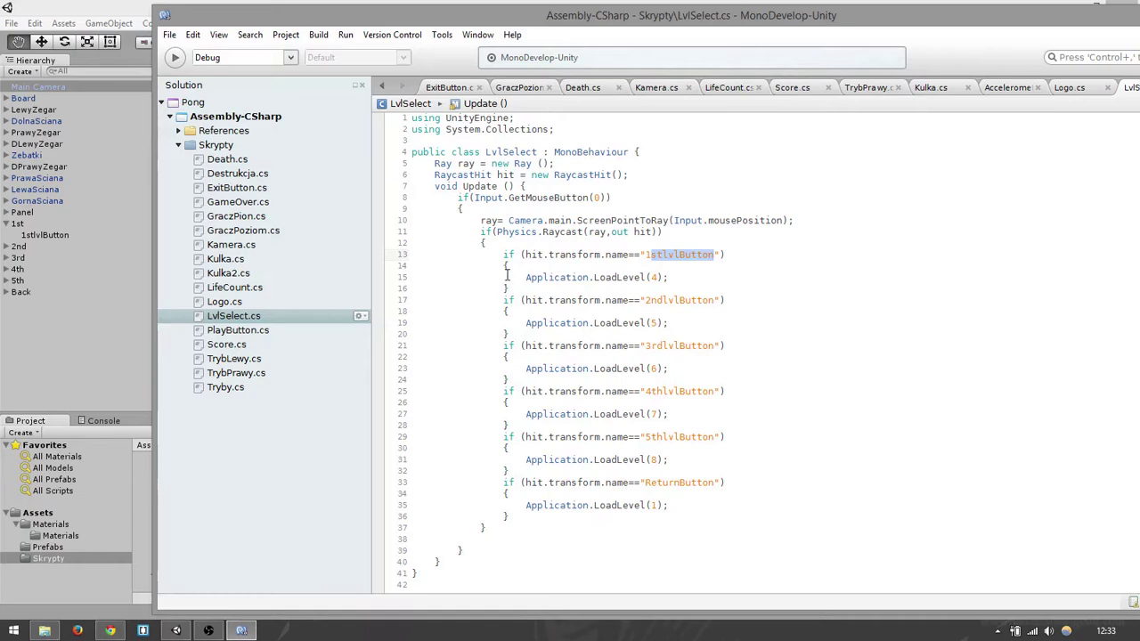
{"action": "left_click_drag", "start_coordinate": [506, 276], "coordinate": [686, 276]}
{"action": "left_click", "coordinate": [702, 276]}
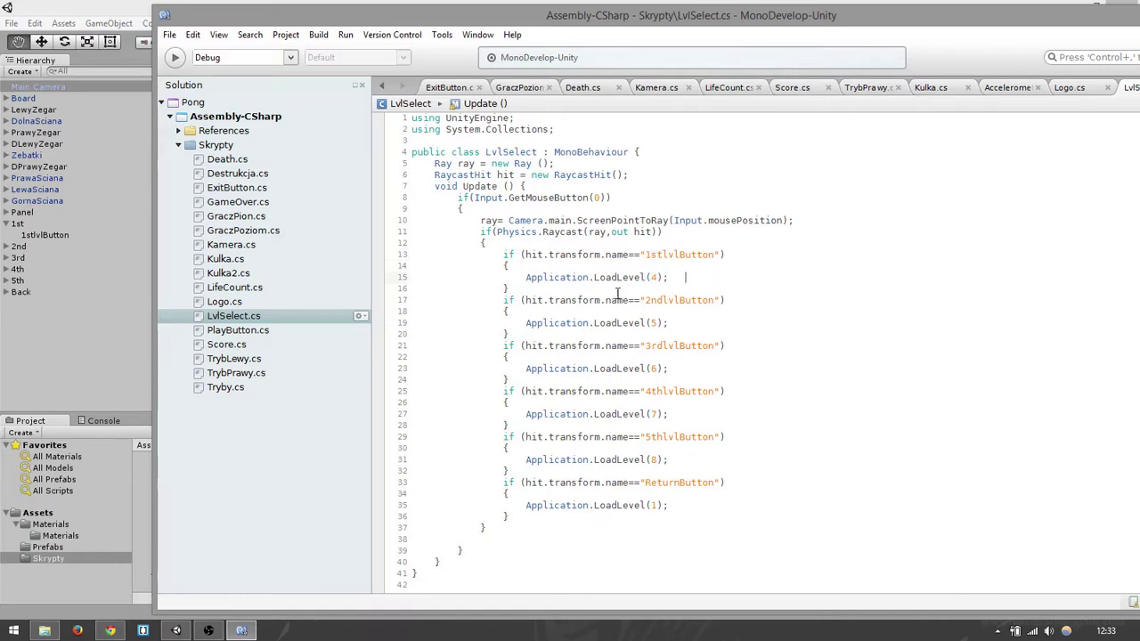
Review the remaining button checks on lines 17–35 and move MonoDevelop aside to reveal Unity.
{"action": "mouse_move", "coordinate": [613, 26]}
{"action": "left_mouse_down"}
{"action": "mouse_move", "coordinate": [690, 434]}
{"action": "mouse_move", "coordinate": [546, 35]}
{"action": "left_mouse_up"}
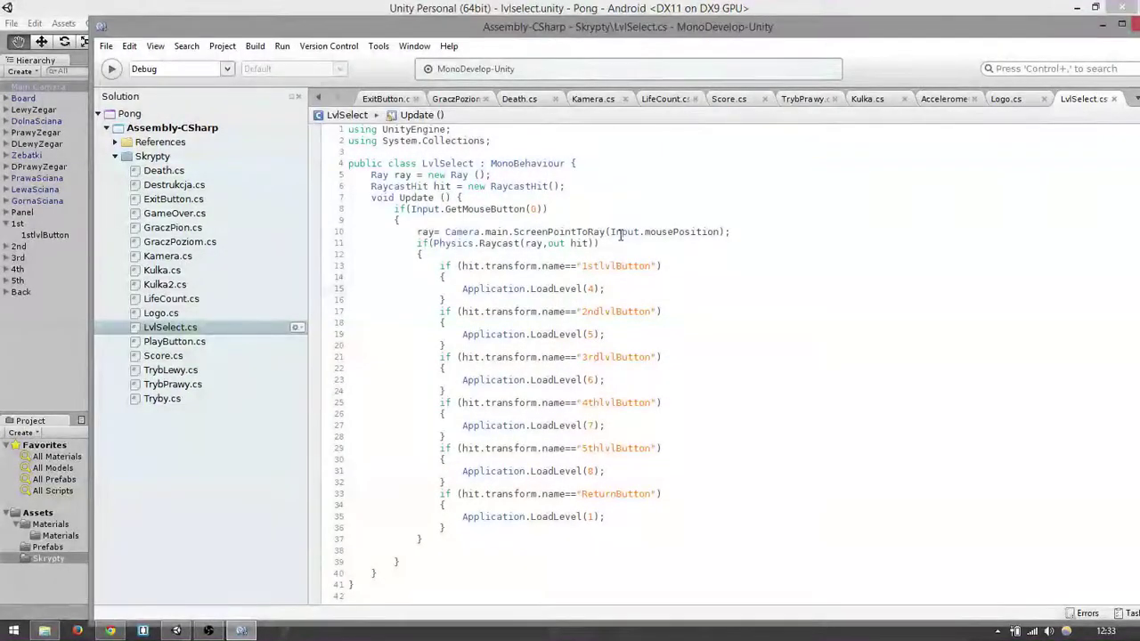
{"action": "mouse_move", "coordinate": [427, 314]}
{"action": "left_mouse_down"}
{"action": "mouse_move", "coordinate": [777, 503]}
{"action": "mouse_move", "coordinate": [777, 518]}
{"action": "left_mouse_up"}
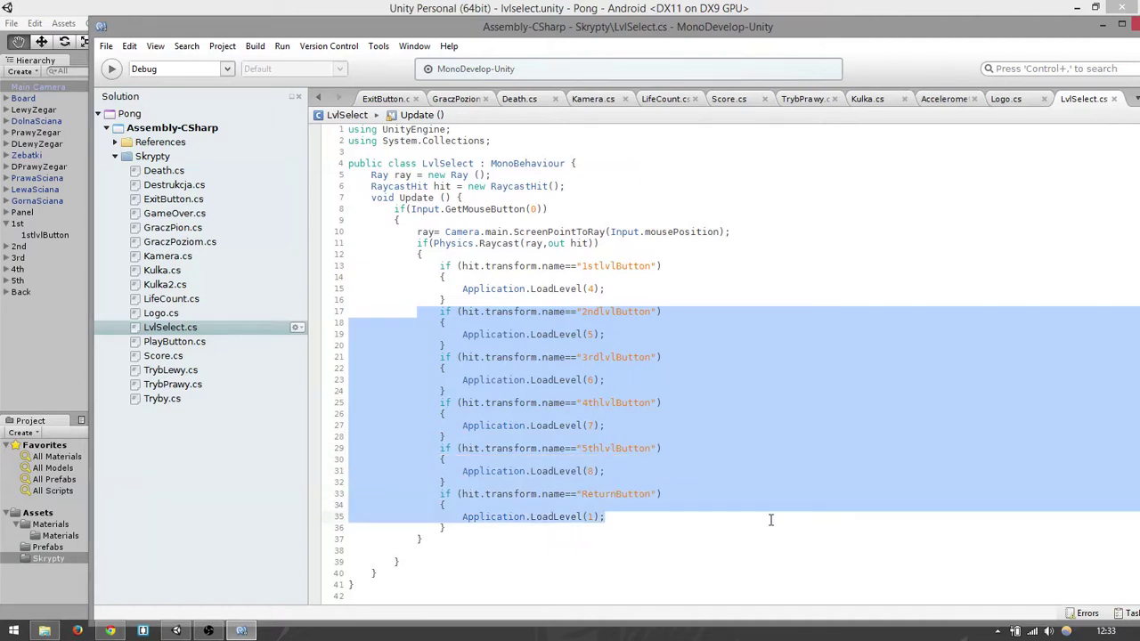
{"action": "left_click", "coordinate": [668, 519]}
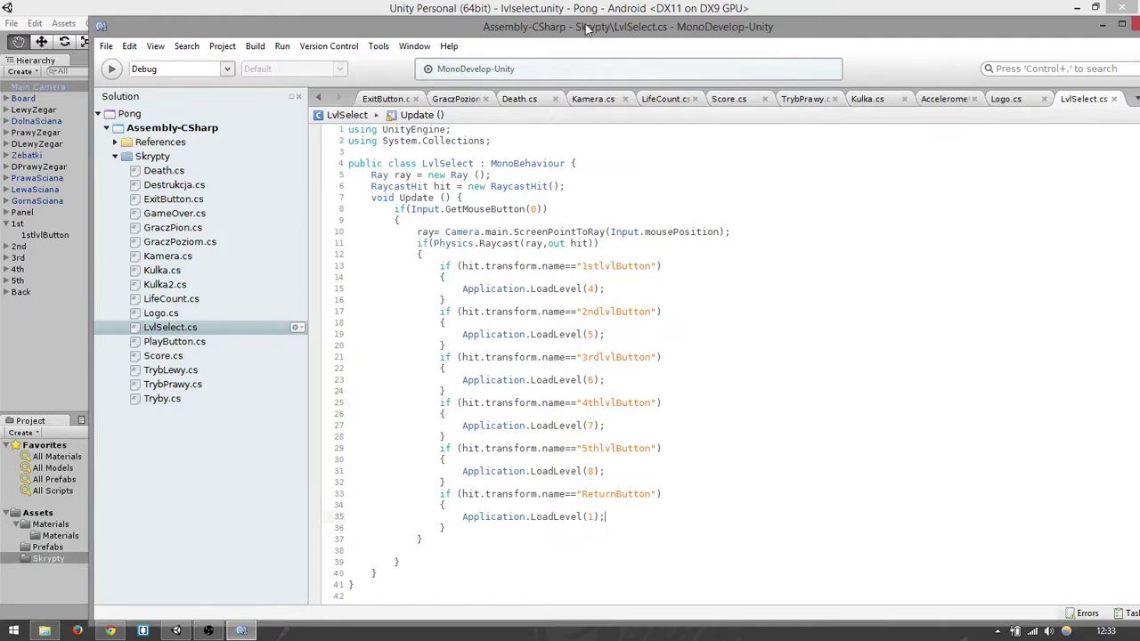
{"action": "left_click_drag", "start_coordinate": [588, 30], "coordinate": [560, 482]}
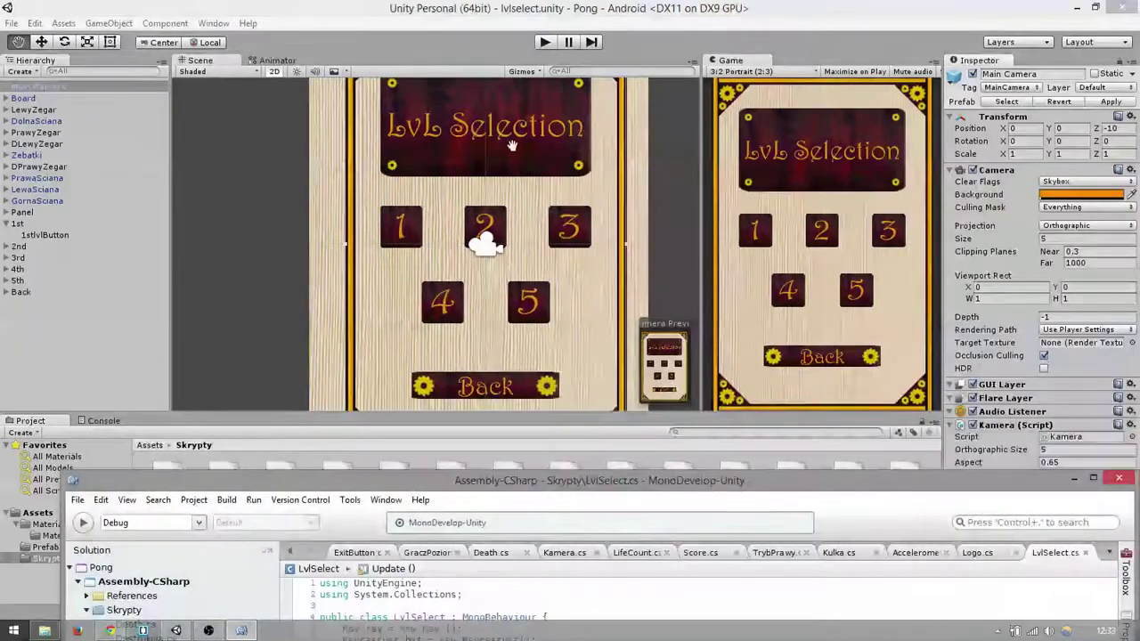
Check the build scene list, then test-play the level-select scene and stop it.
{"action": "key", "text": "ctrl+shift+b"}
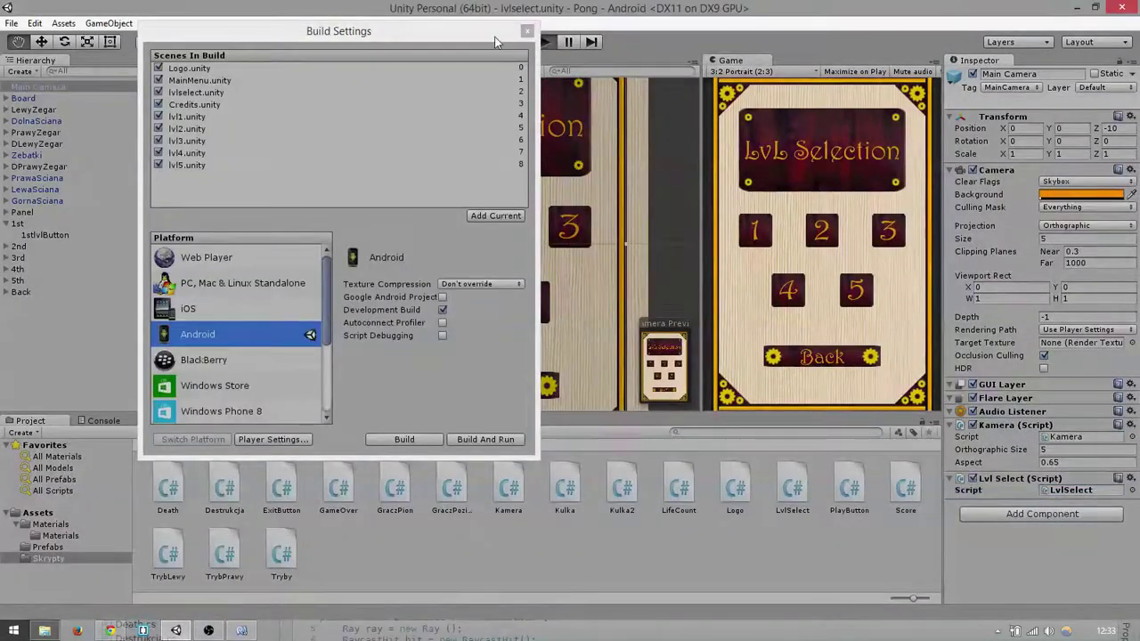
{"action": "left_click", "coordinate": [527, 31]}
{"action": "left_click", "coordinate": [543, 42]}
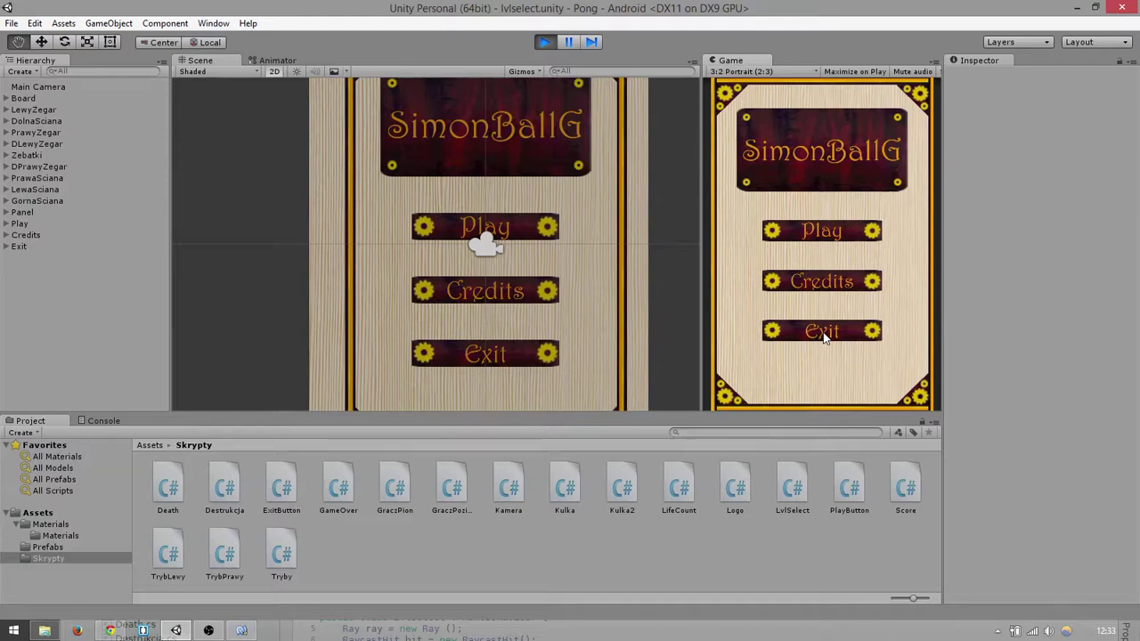
{"action": "key", "text": "ctrl+p"}
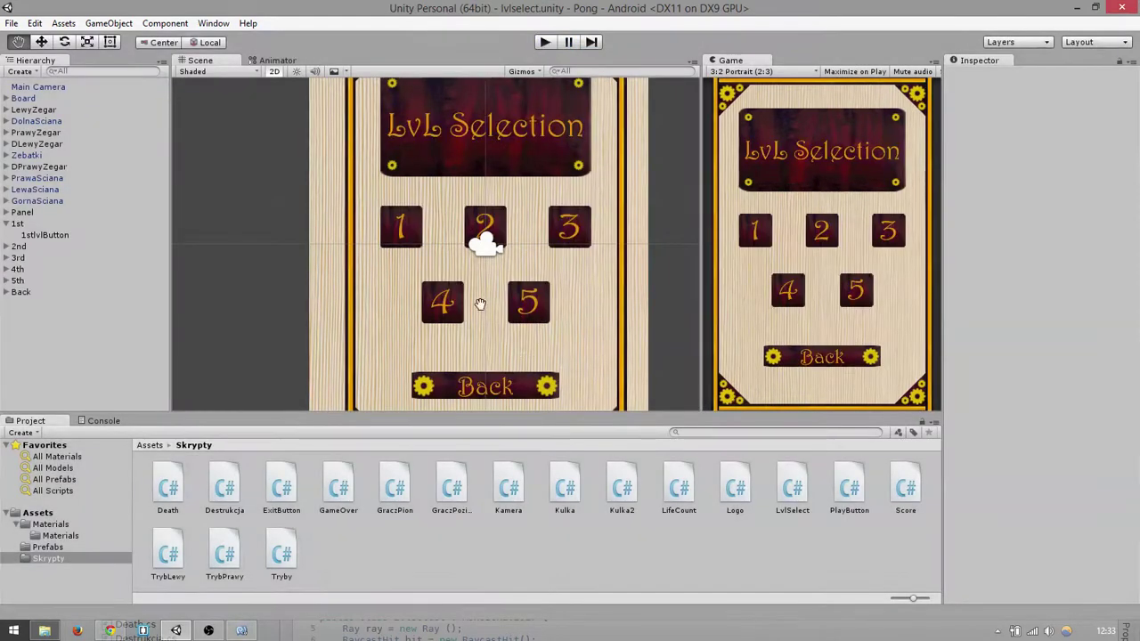
Open the Load Scene dialog via File > Open Scene.
{"action": "scroll", "coordinate": [480, 304], "scroll_direction": "up", "scroll_amount": 1}
{"action": "scroll", "coordinate": [534, 283], "scroll_direction": "up", "scroll_amount": 1}
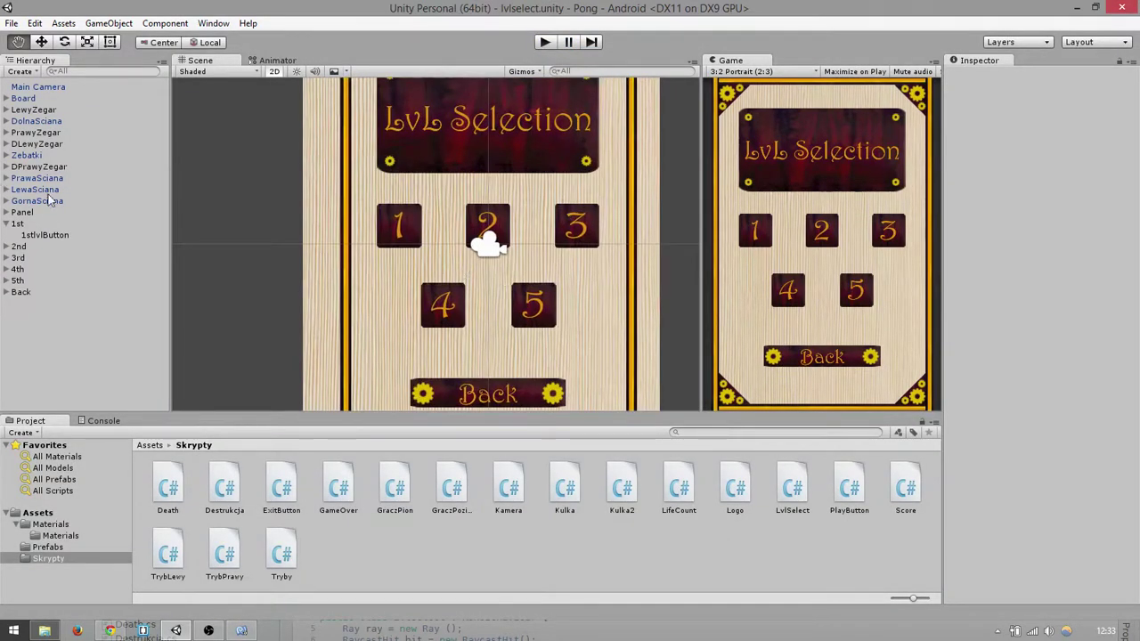
{"action": "scroll", "coordinate": [615, 214], "scroll_direction": "down", "scroll_amount": 1}
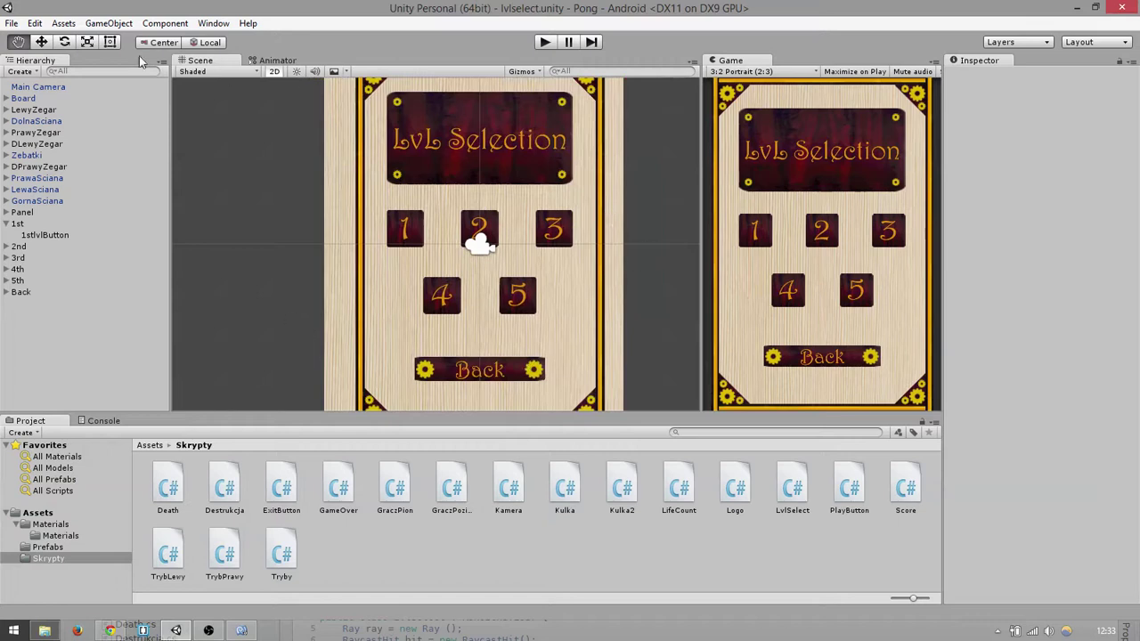
{"action": "left_click", "coordinate": [11, 22]}
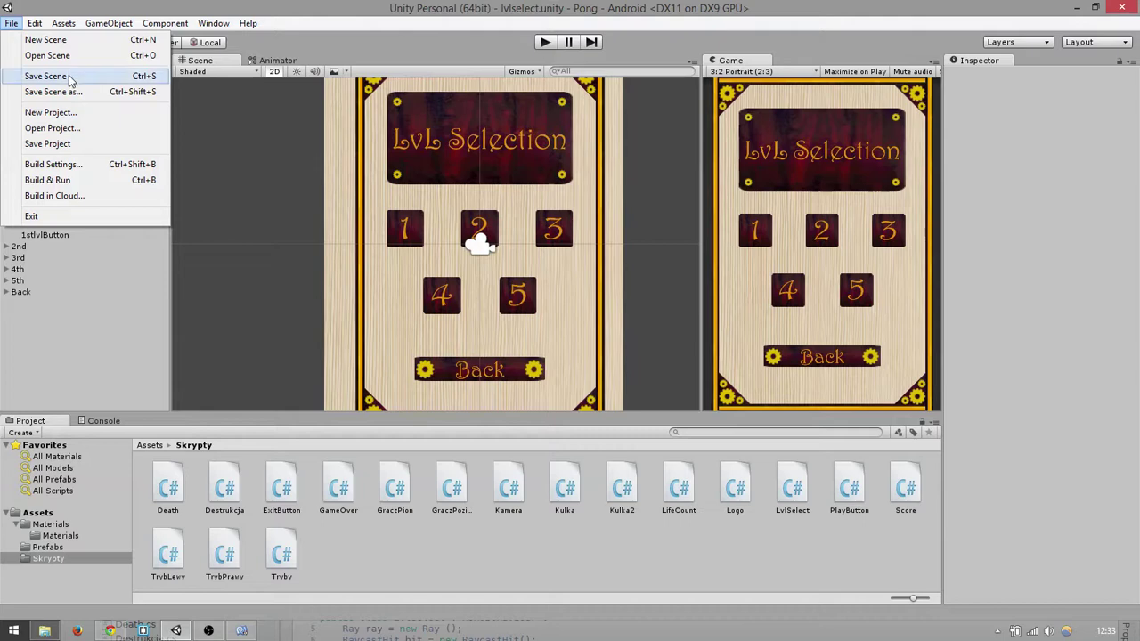
{"action": "left_click", "coordinate": [71, 56]}
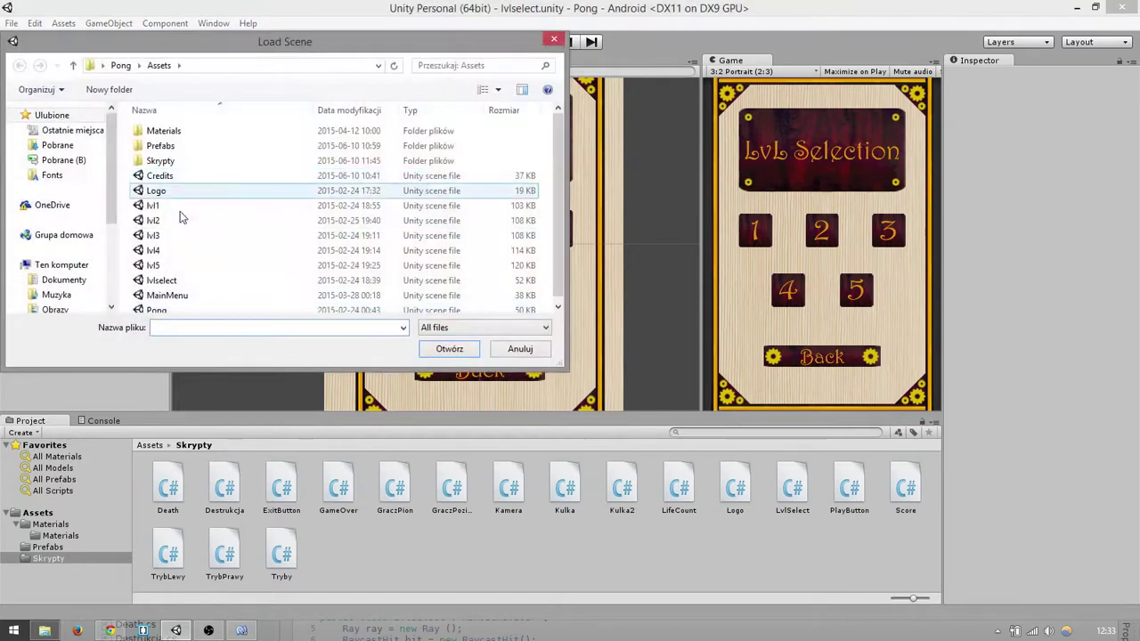
Load the MainMenu scene from the Load Scene dialog.
{"action": "left_click", "coordinate": [211, 203]}
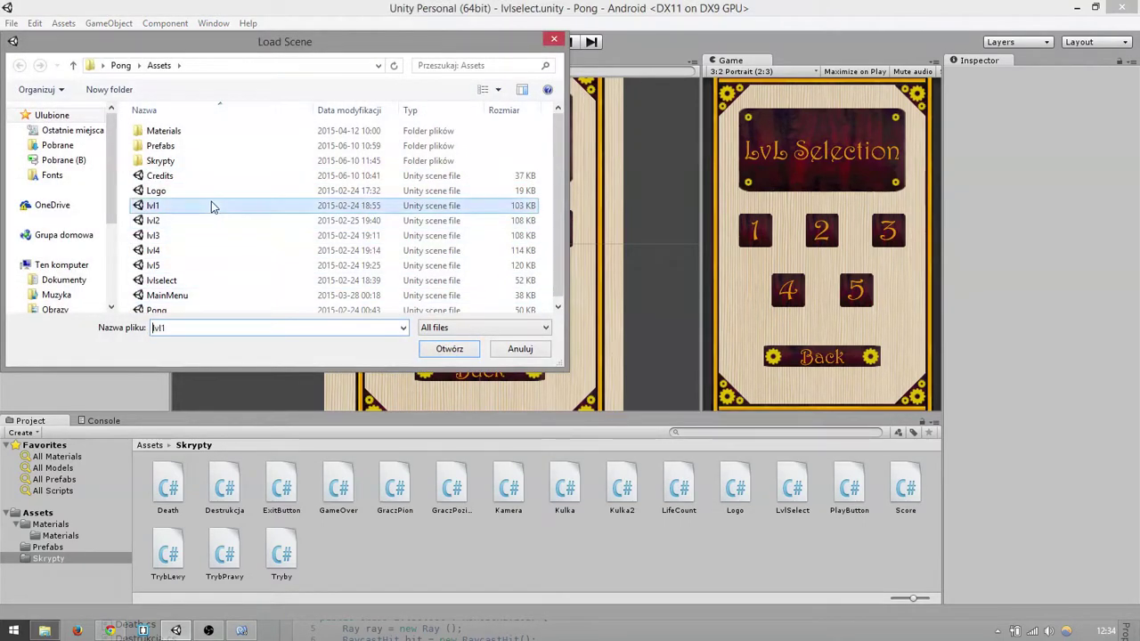
{"action": "scroll", "coordinate": [215, 199], "scroll_direction": "down", "scroll_amount": 1}
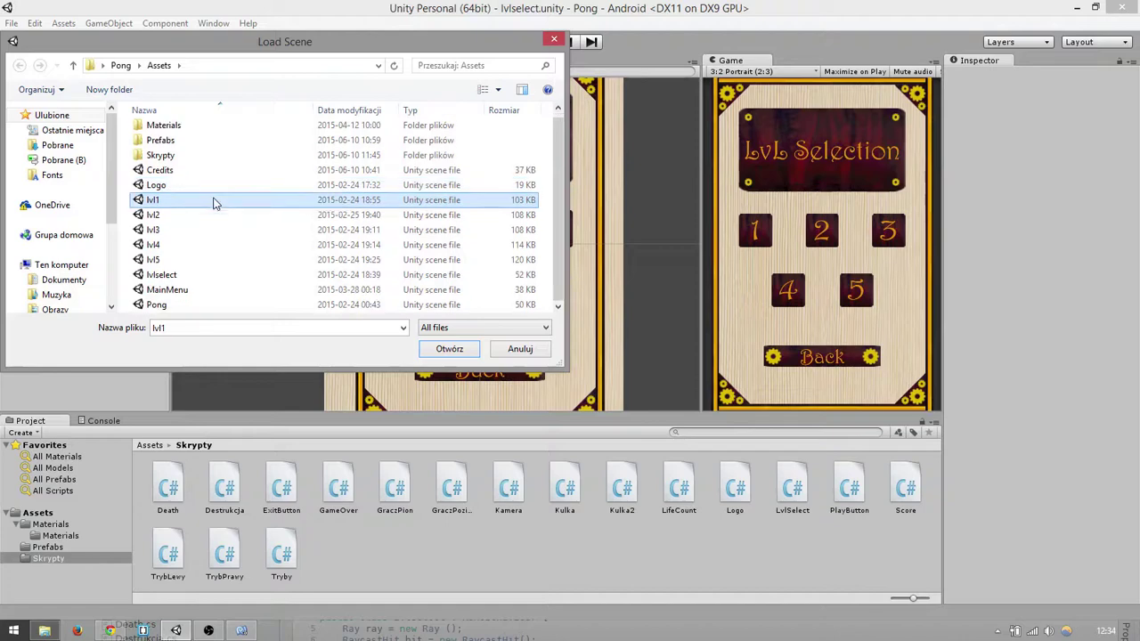
{"action": "double_click", "coordinate": [199, 290]}
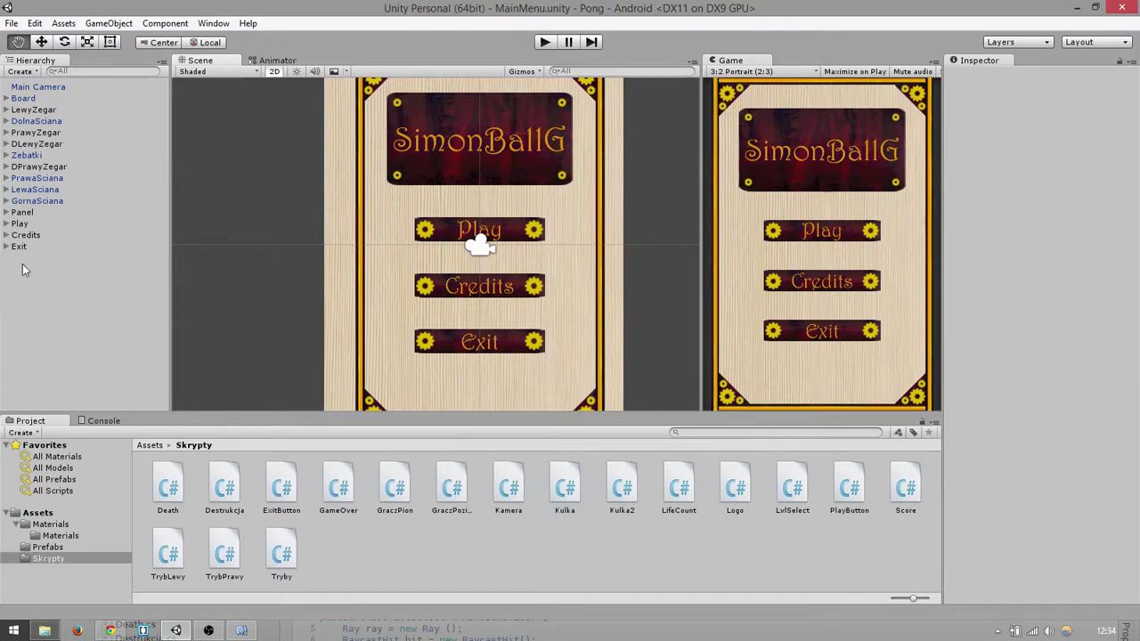
Select Main Camera and bring its PlayButton.cs script up in MonoDevelop.
{"action": "left_click", "coordinate": [28, 87]}
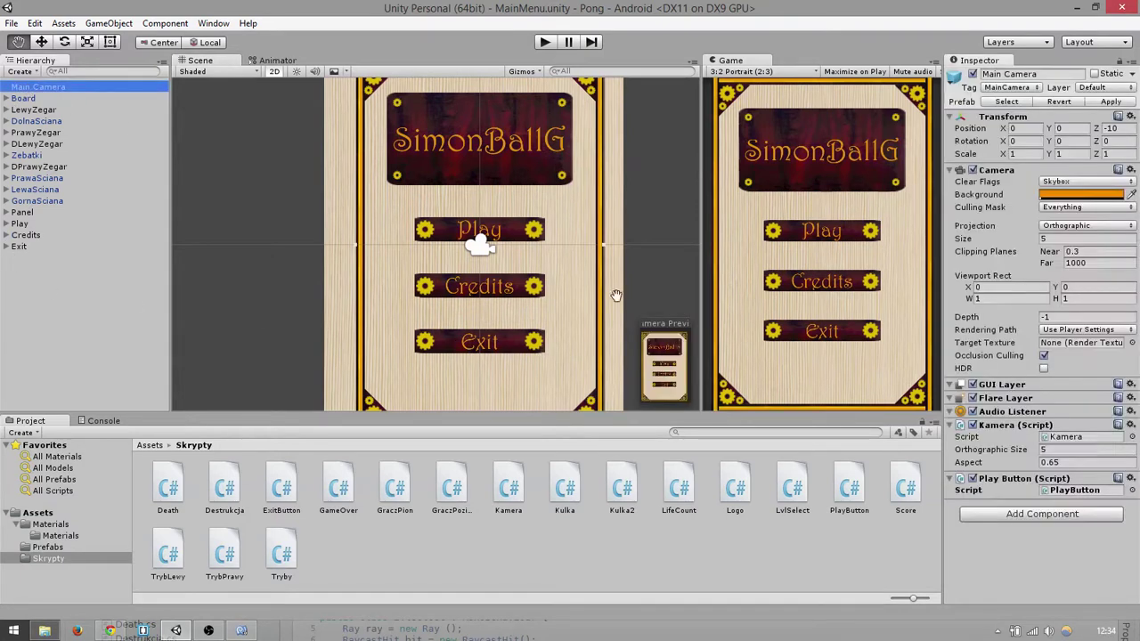
{"action": "left_click", "coordinate": [1107, 494]}
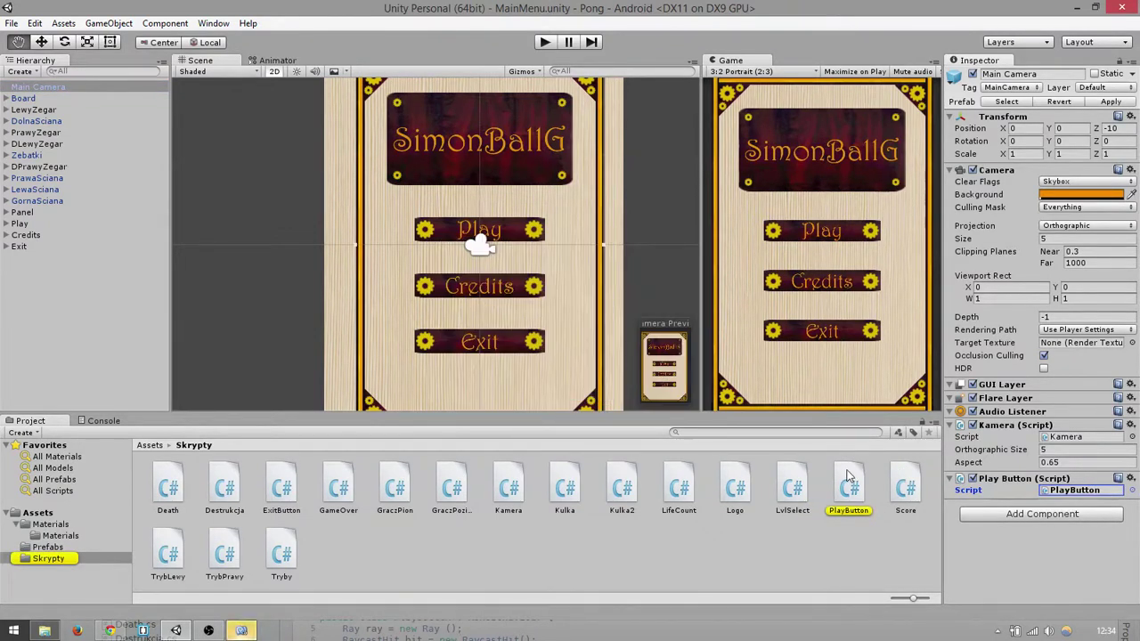
{"action": "left_click", "coordinate": [240, 631]}
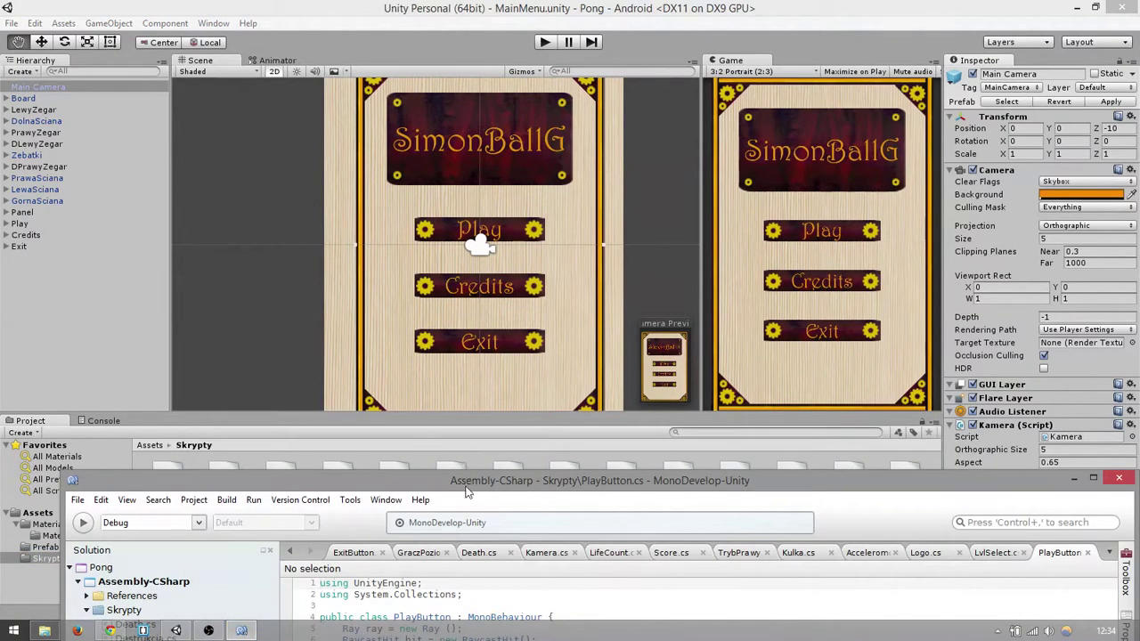
Maximize the editor and review the Quit and PlayButton lines of PlayButton.cs.
{"action": "double_click", "coordinate": [468, 480]}
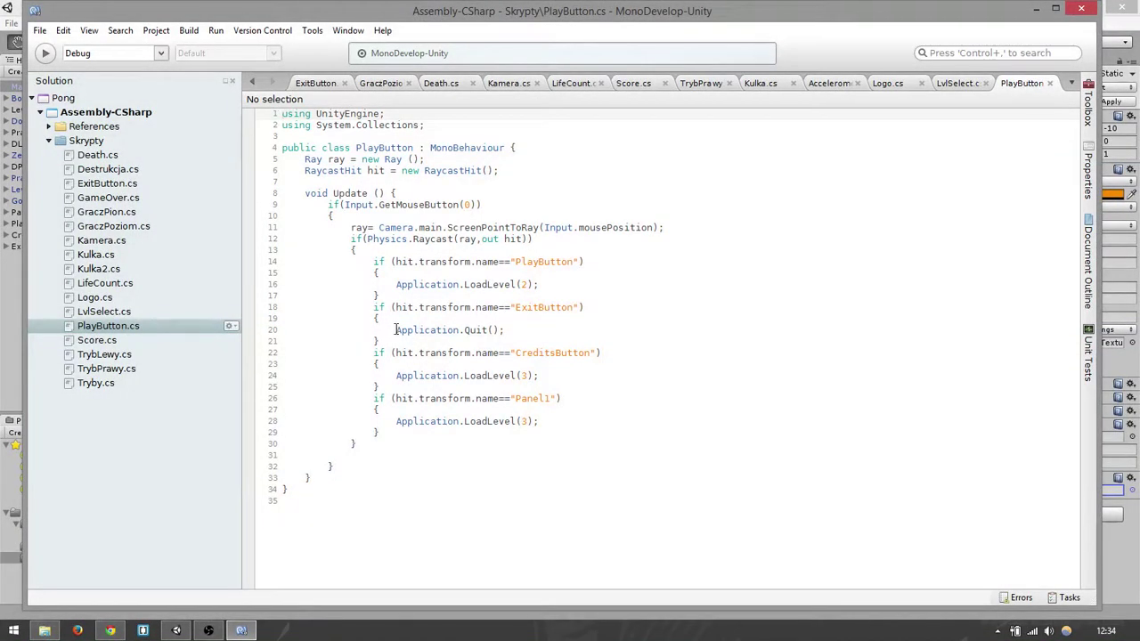
{"action": "left_click_drag", "start_coordinate": [396, 329], "coordinate": [465, 331]}
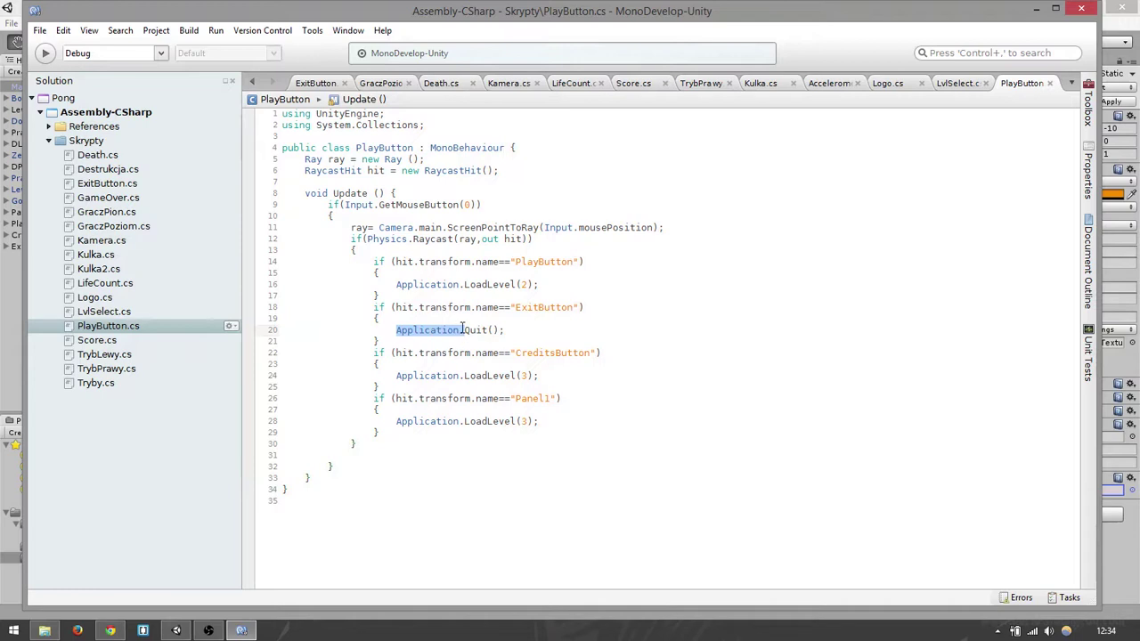
{"action": "left_click", "coordinate": [461, 329]}
{"action": "mouse_move", "coordinate": [463, 329]}
{"action": "left_mouse_down"}
{"action": "mouse_move", "coordinate": [504, 331]}
{"action": "mouse_move", "coordinate": [374, 332]}
{"action": "left_mouse_up"}
{"action": "left_click", "coordinate": [504, 330]}
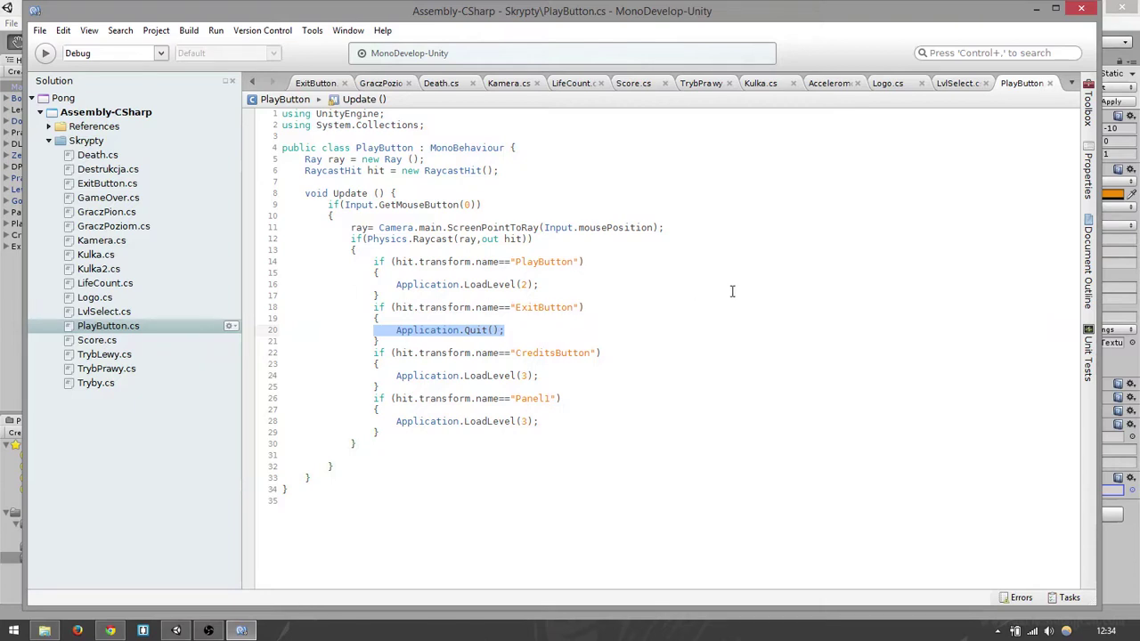
{"action": "left_click", "coordinate": [556, 286]}
{"action": "left_click_drag", "start_coordinate": [374, 262], "coordinate": [609, 257]}
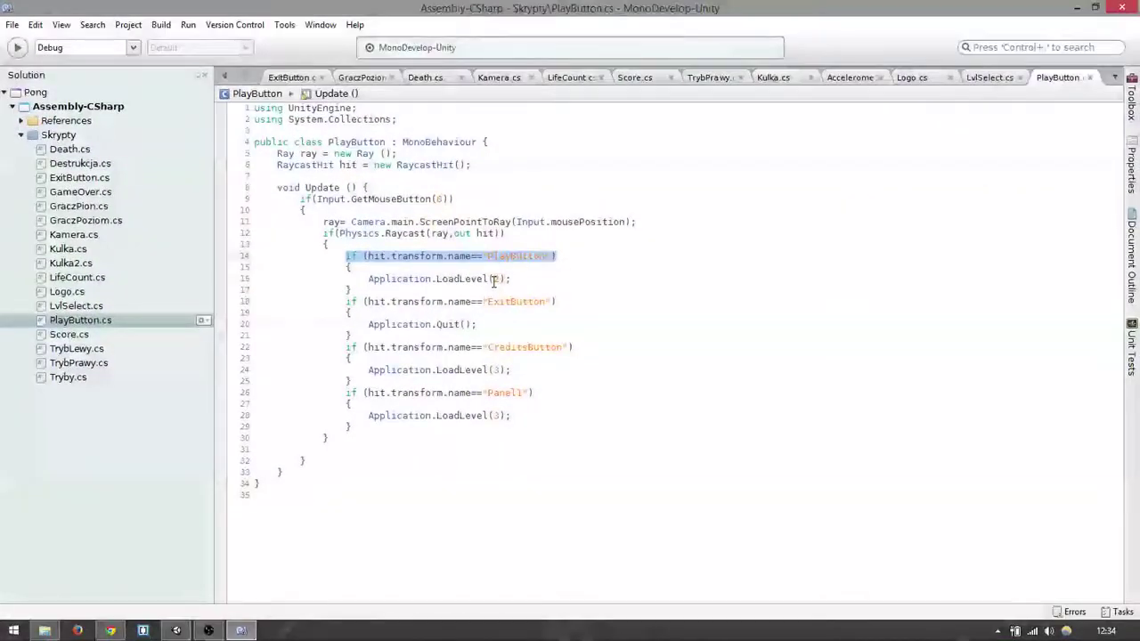
Change the Play button's LoadLevel argument to 2, then select the Credits level number.
{"action": "double_click", "coordinate": [497, 279]}
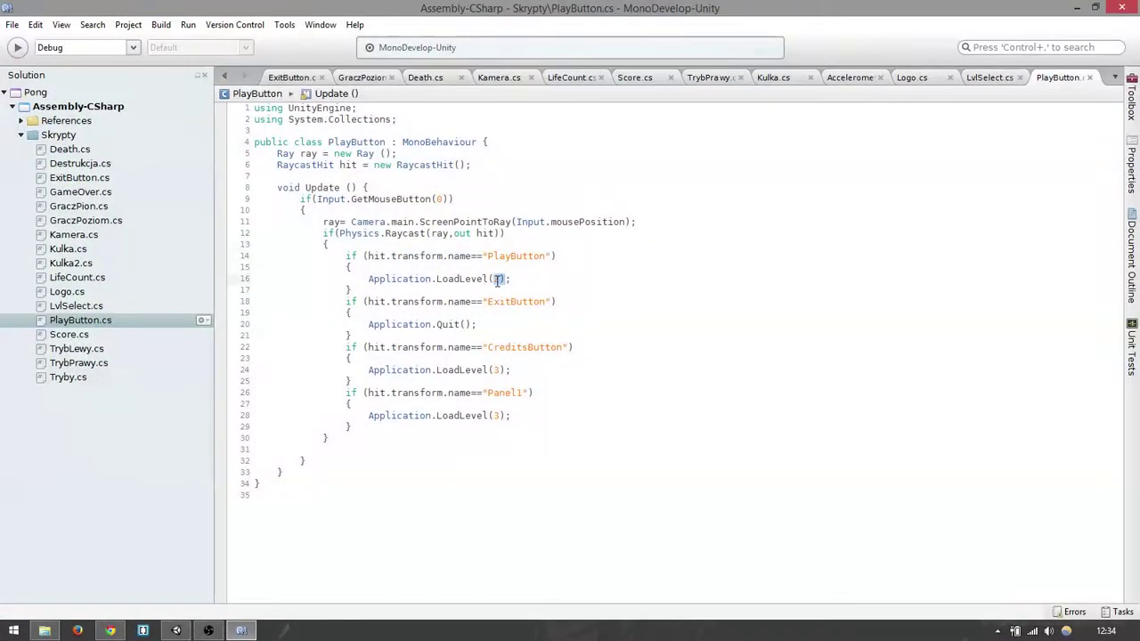
{"action": "type", "text": "2"}
{"action": "mouse_move", "coordinate": [523, 301]}
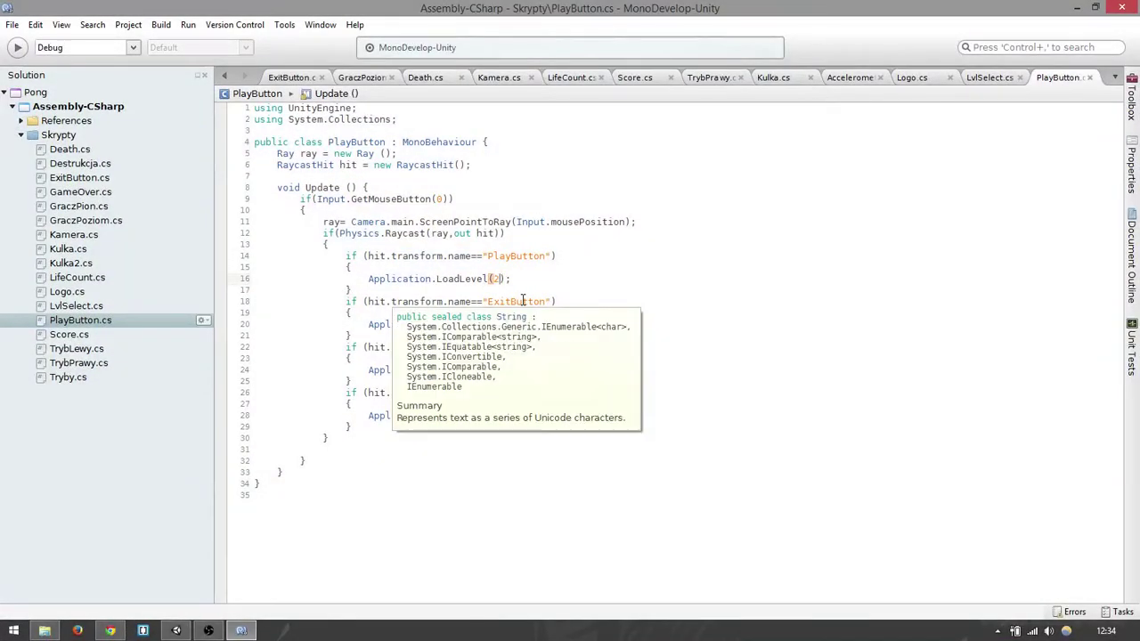
{"action": "key", "text": "Down"}
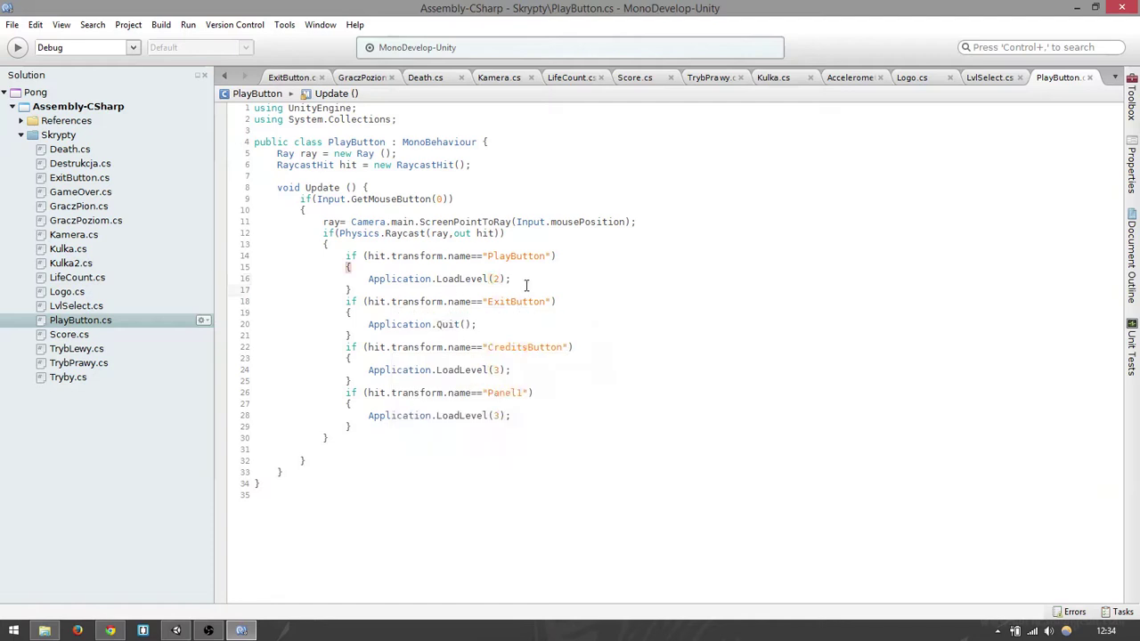
{"action": "double_click", "coordinate": [499, 369]}
Test the main menu in play mode, opening Credits and going Back.
{"action": "double_click", "coordinate": [401, 11]}
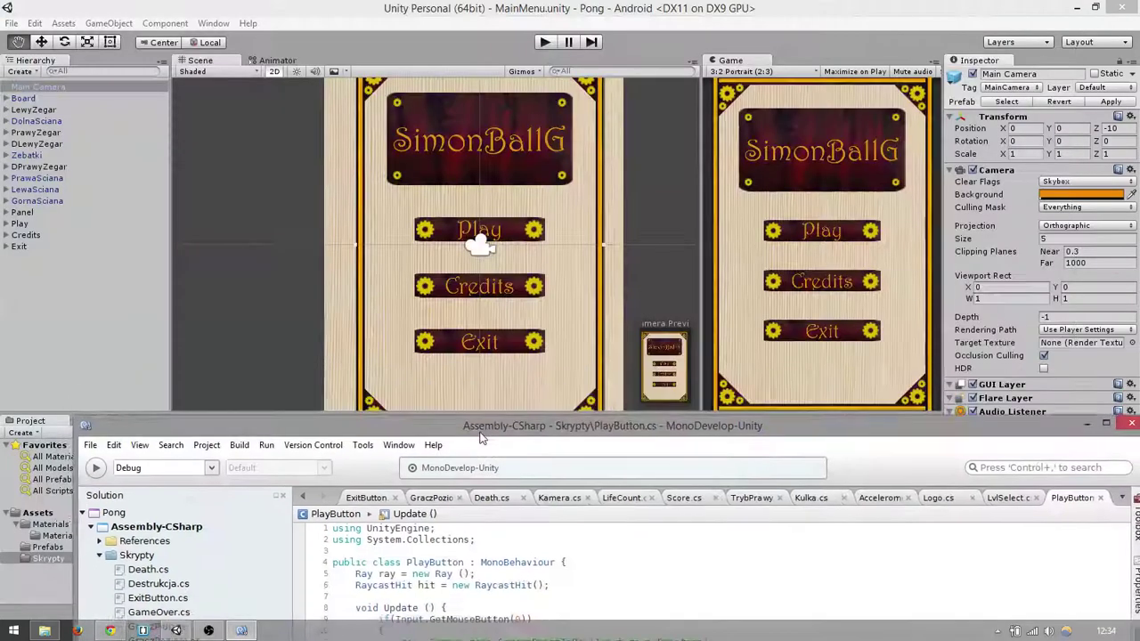
{"action": "left_click", "coordinate": [800, 294]}
{"action": "key", "text": "ctrl+p"}
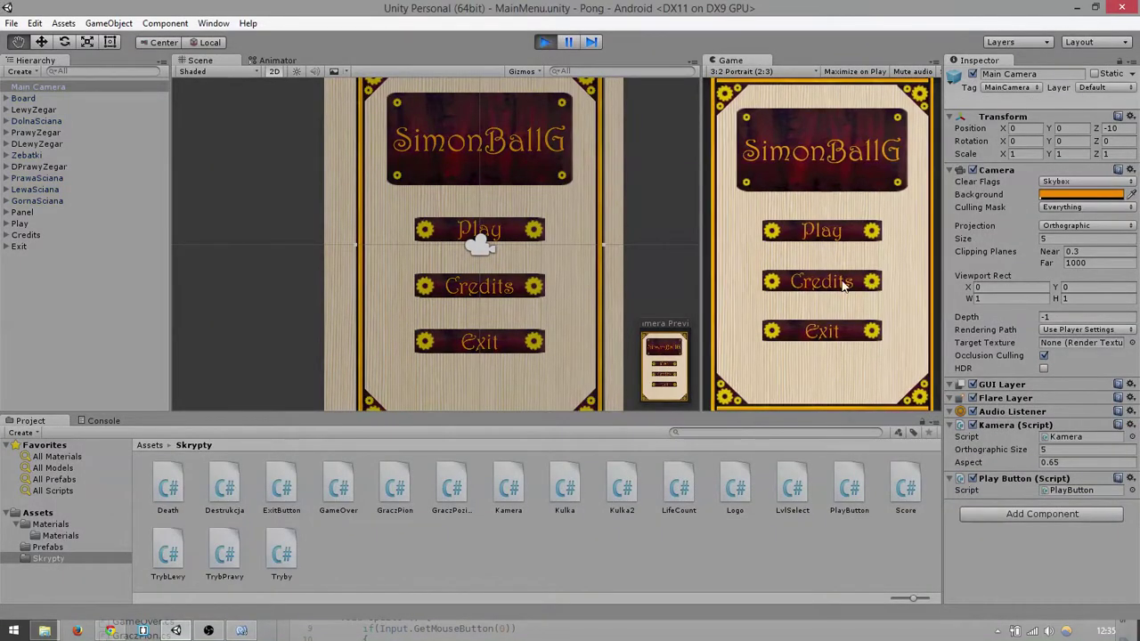
{"action": "left_click", "coordinate": [821, 283]}
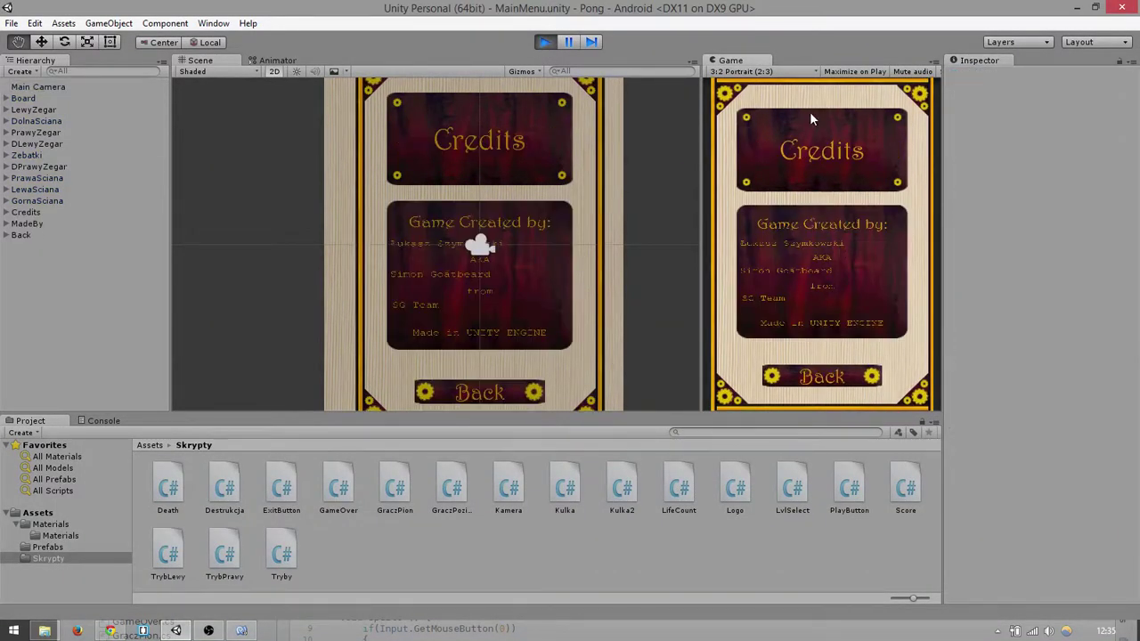
{"action": "left_click", "coordinate": [846, 379]}
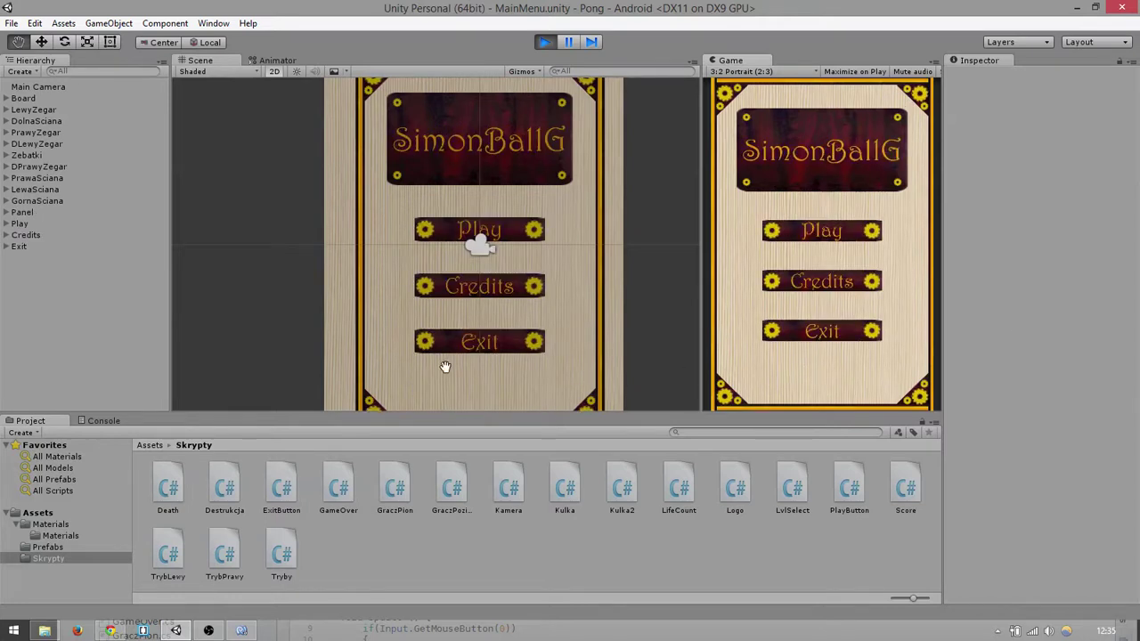
{"action": "scroll", "coordinate": [677, 329], "scroll_direction": "down", "scroll_amount": 3}
{"action": "scroll", "coordinate": [625, 304], "scroll_direction": "up", "scroll_amount": 2}
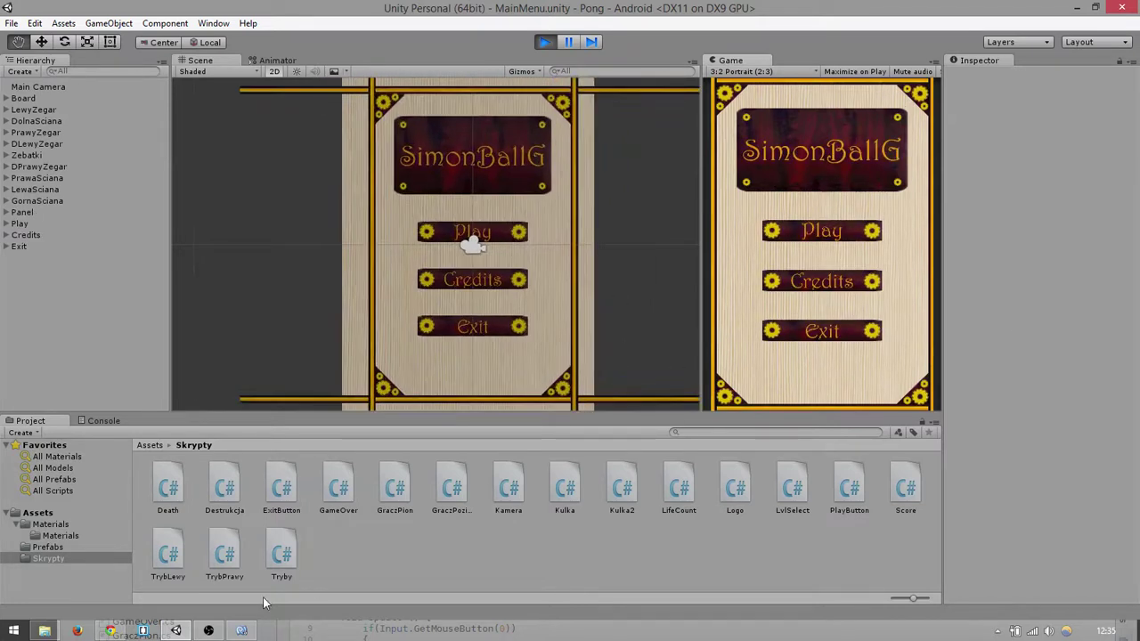
Close MonoDevelop and stop play mode.
{"action": "left_click", "coordinate": [241, 631]}
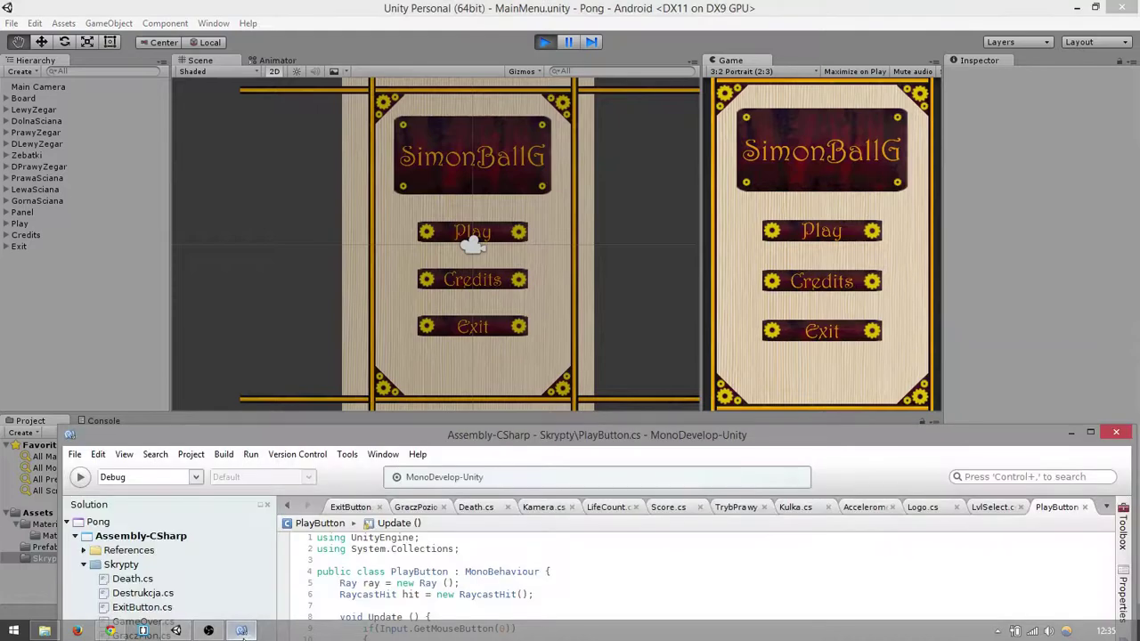
{"action": "left_click", "coordinate": [178, 632]}
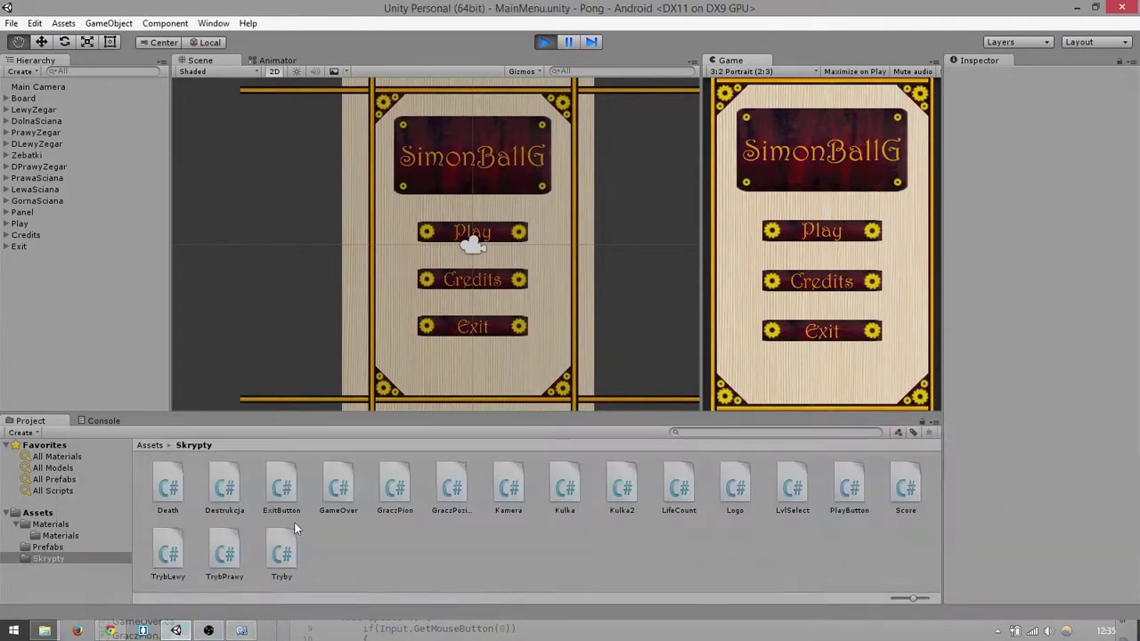
{"action": "left_click", "coordinate": [249, 630]}
{"action": "left_click_drag", "start_coordinate": [453, 432], "coordinate": [611, 363]}
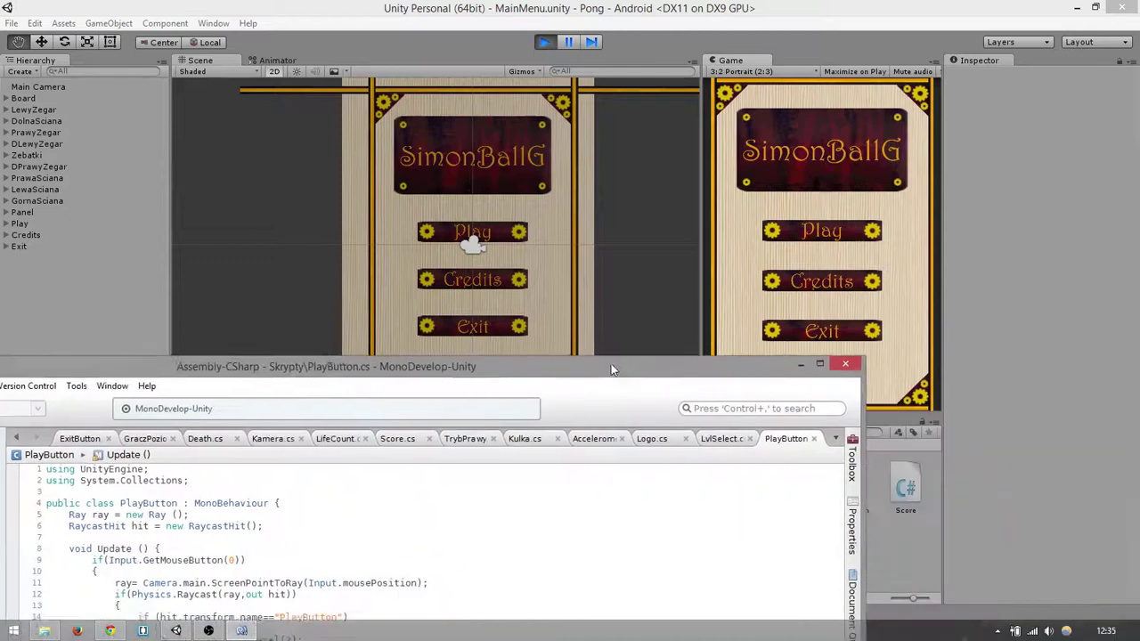
{"action": "left_click", "coordinate": [849, 364]}
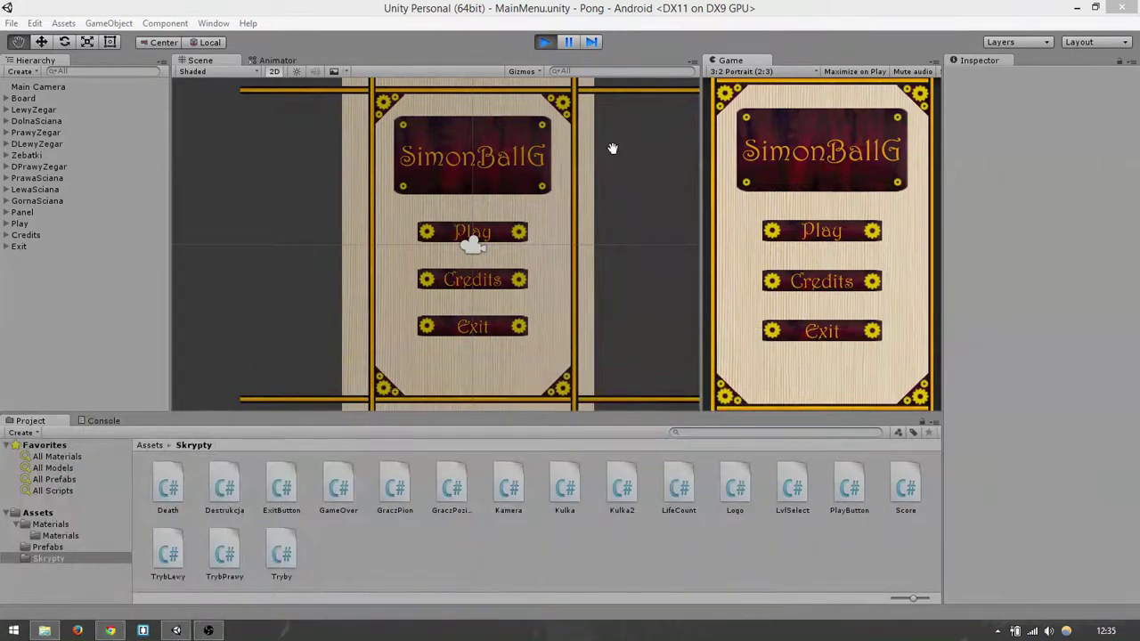
{"action": "key", "text": "ctrl+p"}
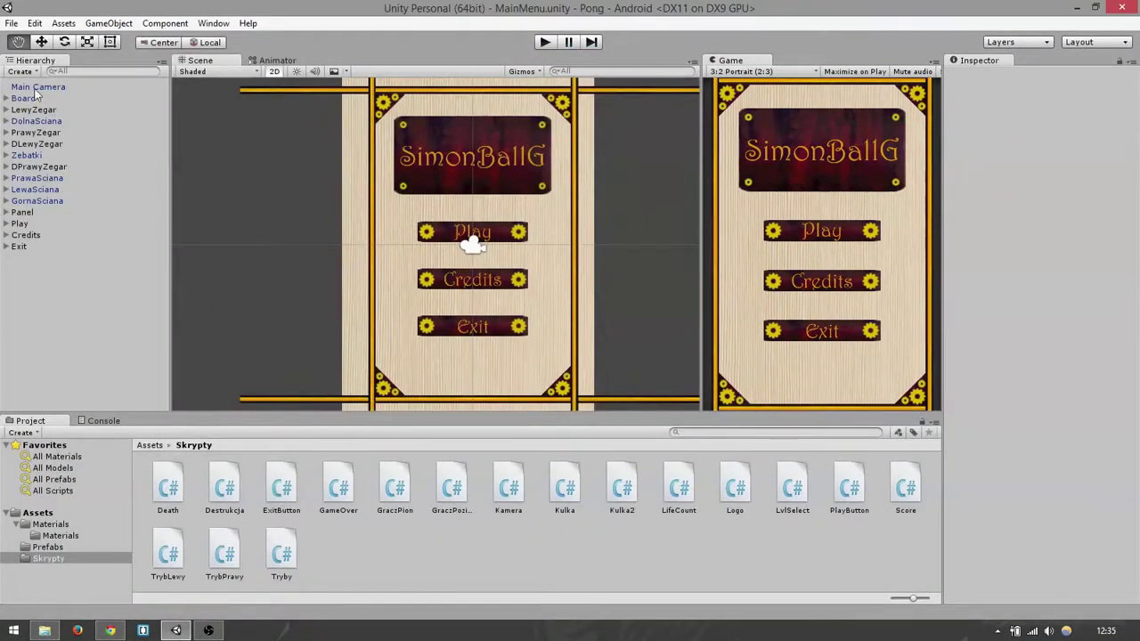
{"action": "left_click", "coordinate": [35, 87]}
{"action": "scroll", "coordinate": [500, 174], "scroll_direction": "down", "scroll_amount": 1}
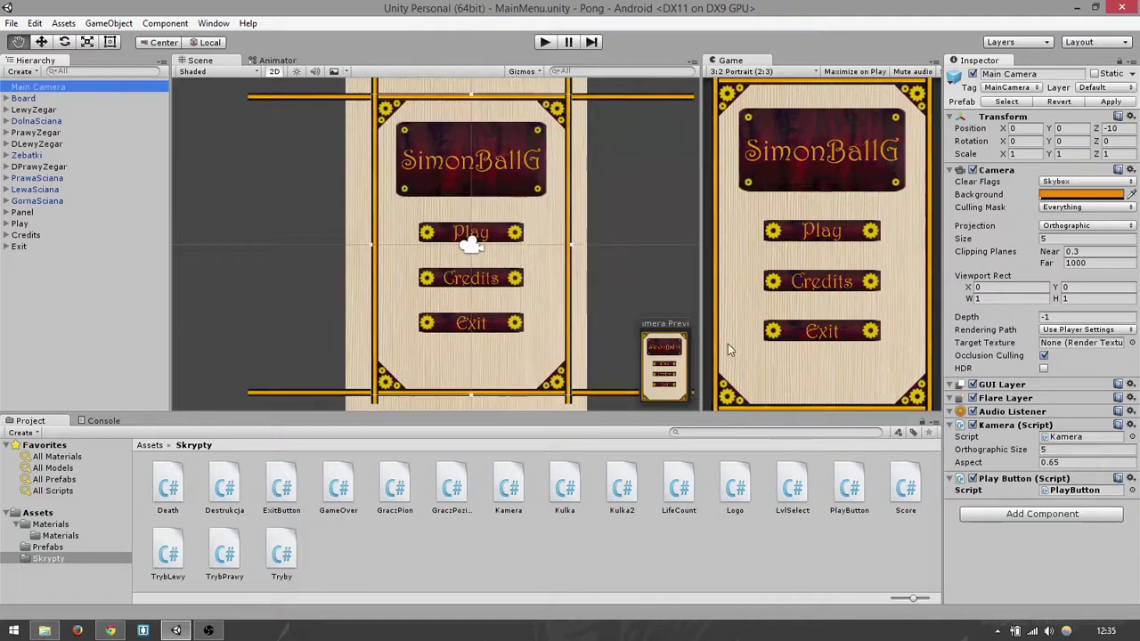
{"action": "scroll", "coordinate": [550, 274], "scroll_direction": "up", "scroll_amount": 2}
{"action": "mouse_move", "coordinate": [623, 171]}
{"action": "left_mouse_down"}
{"action": "mouse_move", "coordinate": [497, 317]}
{"action": "mouse_move", "coordinate": [499, 205]}
{"action": "mouse_move", "coordinate": [543, 178]}
{"action": "left_mouse_up"}
{"action": "scroll", "coordinate": [500, 205], "scroll_direction": "down", "scroll_amount": 2}
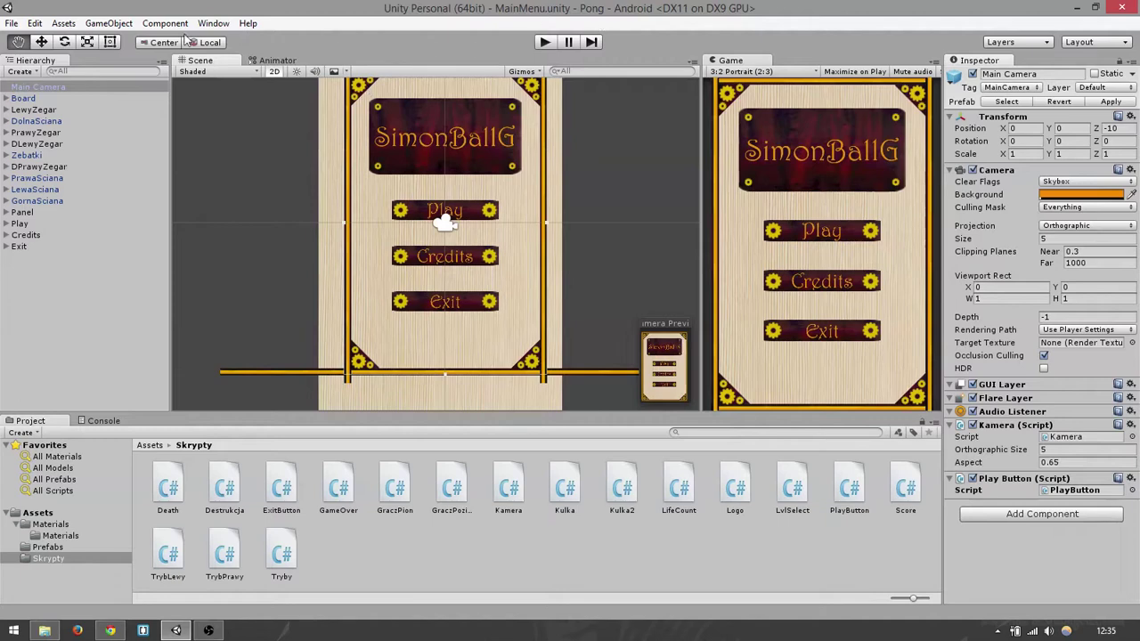
{"action": "scroll", "coordinate": [664, 206], "scroll_direction": "down", "scroll_amount": 1}
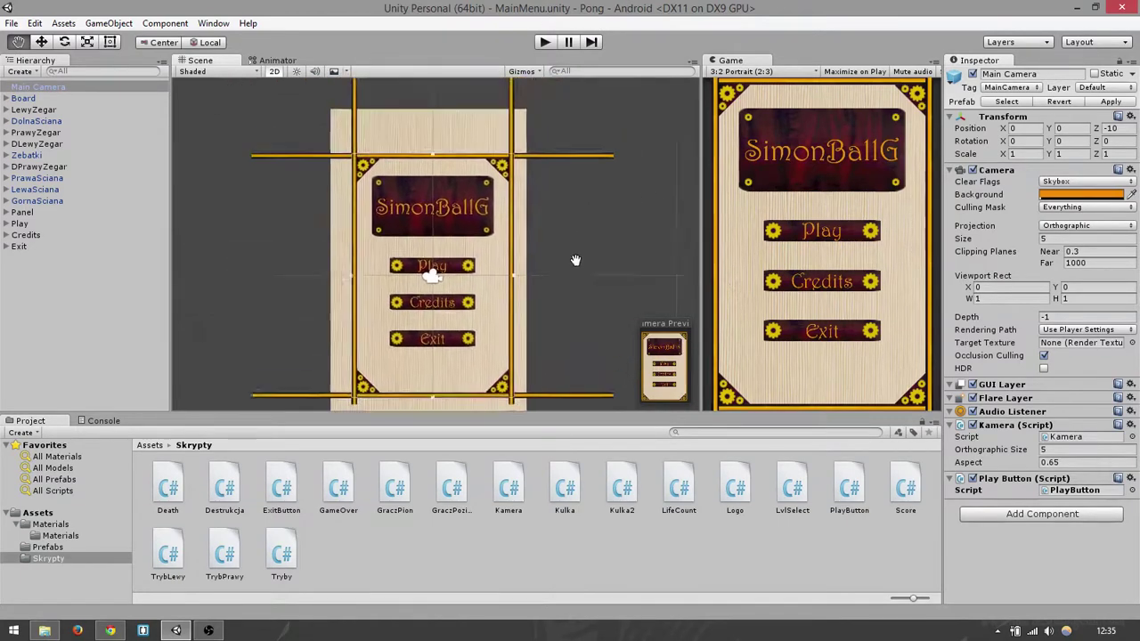
{"action": "left_click_drag", "start_coordinate": [648, 200], "coordinate": [573, 170]}
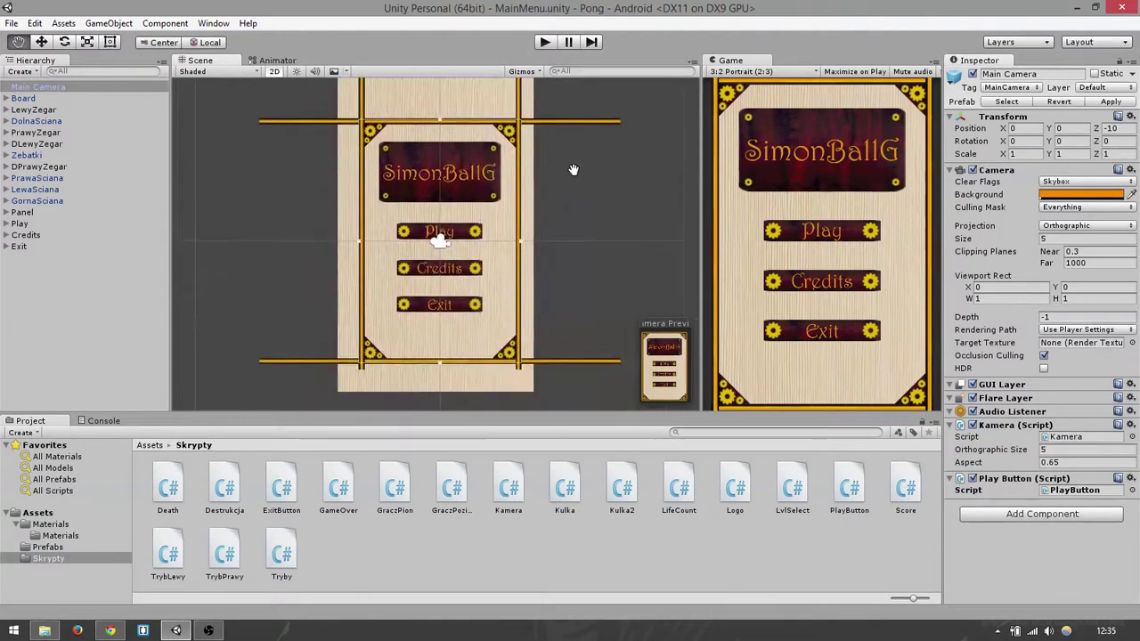
{"action": "left_click", "coordinate": [24, 99]}
{"action": "left_click", "coordinate": [57, 111]}
{"action": "left_click", "coordinate": [56, 121]}
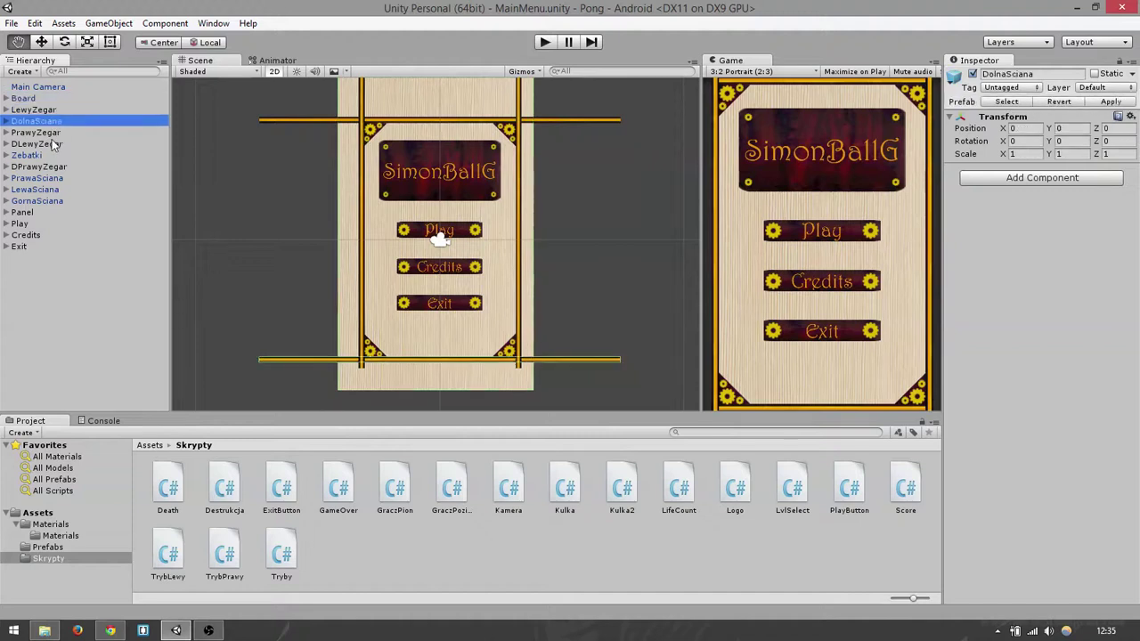
{"action": "left_click", "coordinate": [56, 133]}
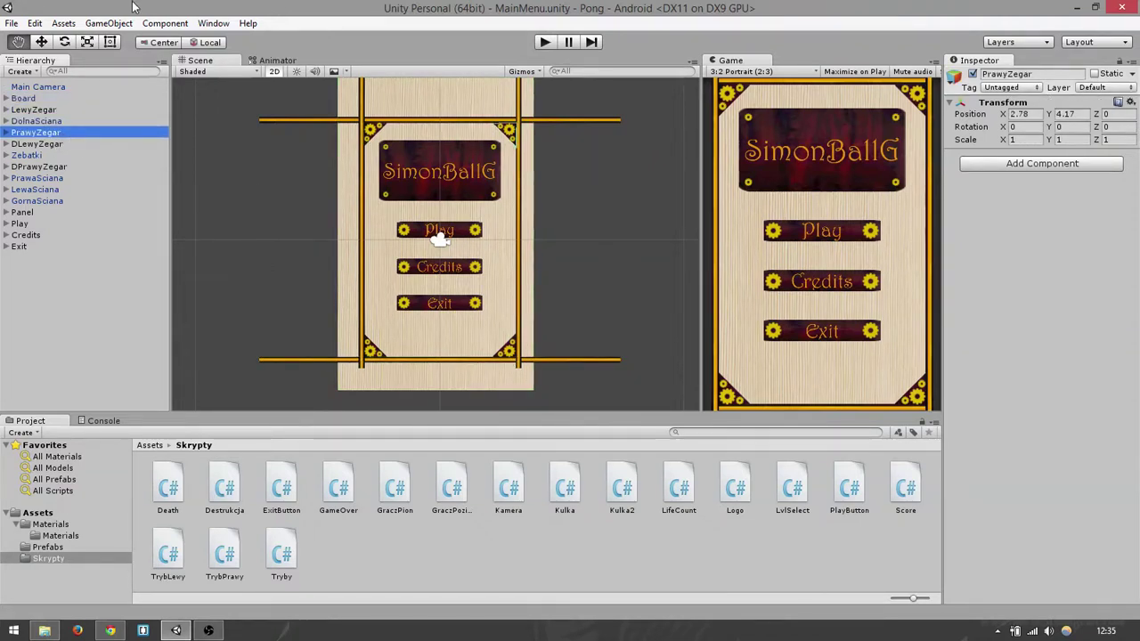
{"action": "left_click", "coordinate": [474, 185]}
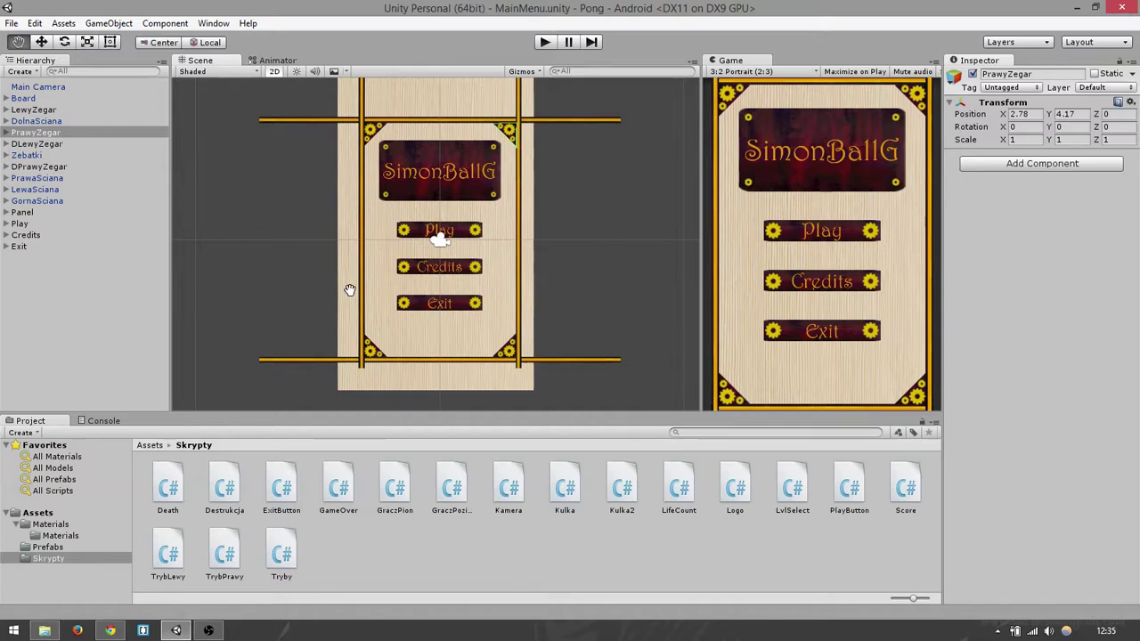
{"action": "scroll", "coordinate": [349, 290], "scroll_direction": "up", "scroll_amount": 2}
{"action": "scroll", "coordinate": [484, 285], "scroll_direction": "up", "scroll_amount": 2}
{"action": "scroll", "coordinate": [483, 285], "scroll_direction": "up", "scroll_amount": 2}
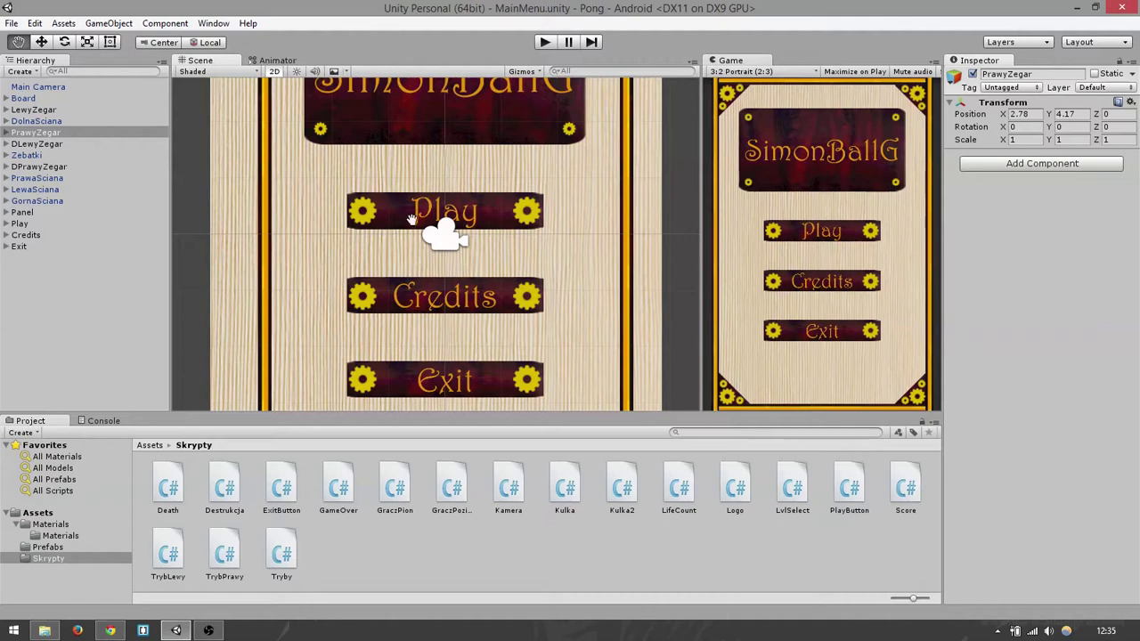
{"action": "scroll", "coordinate": [401, 219], "scroll_direction": "down", "scroll_amount": 2}
{"action": "scroll", "coordinate": [401, 218], "scroll_direction": "down", "scroll_amount": 1}
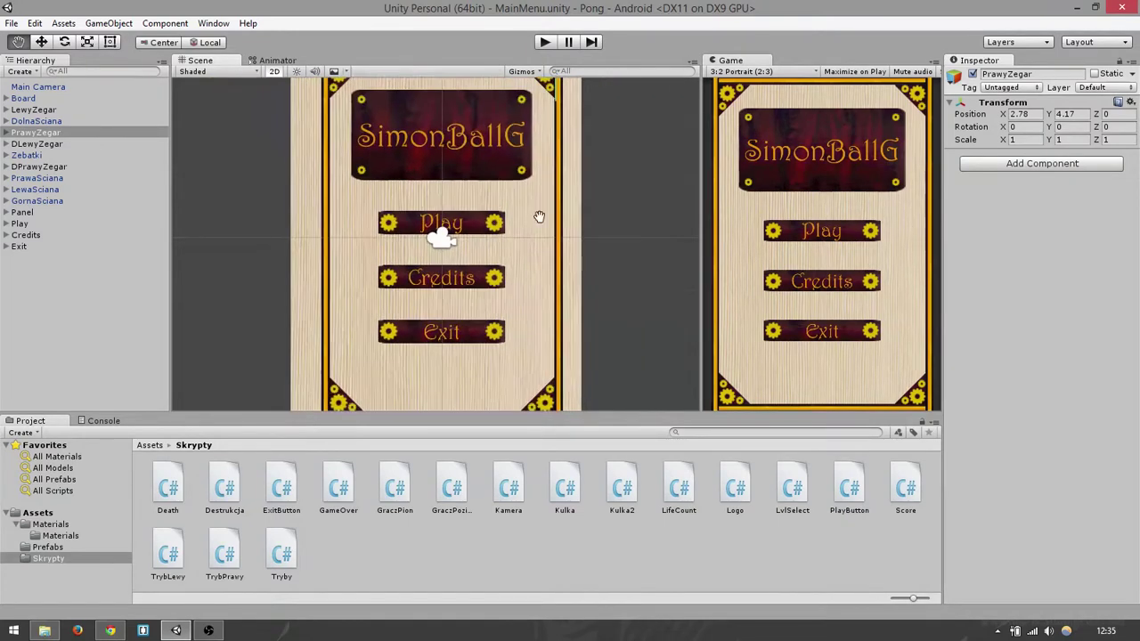
{"action": "scroll", "coordinate": [499, 174], "scroll_direction": "down", "scroll_amount": 2}
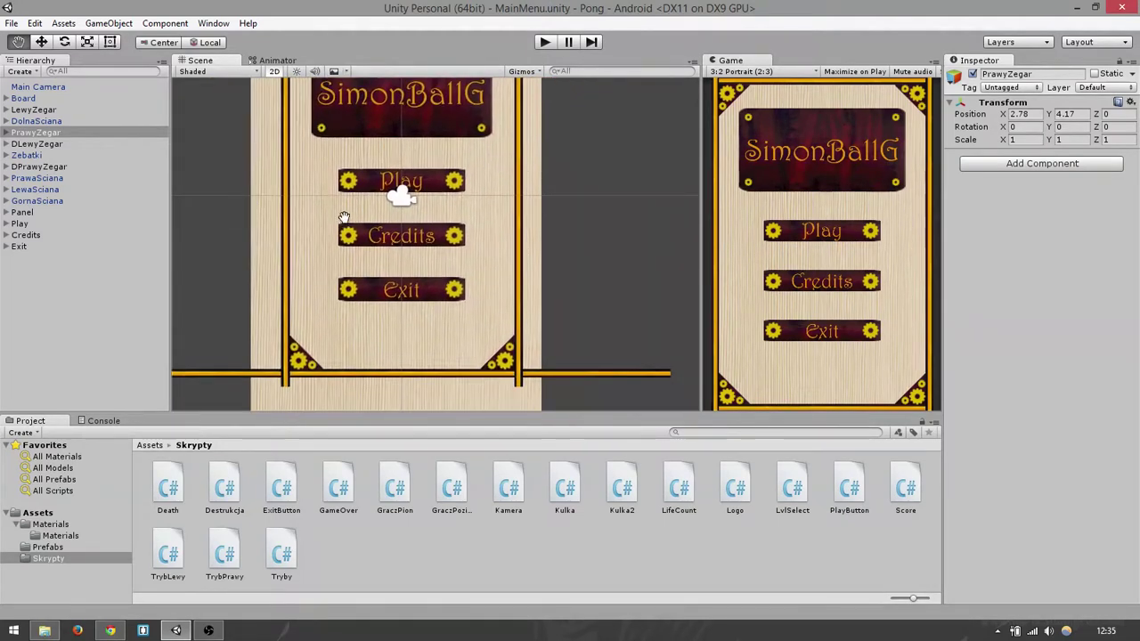